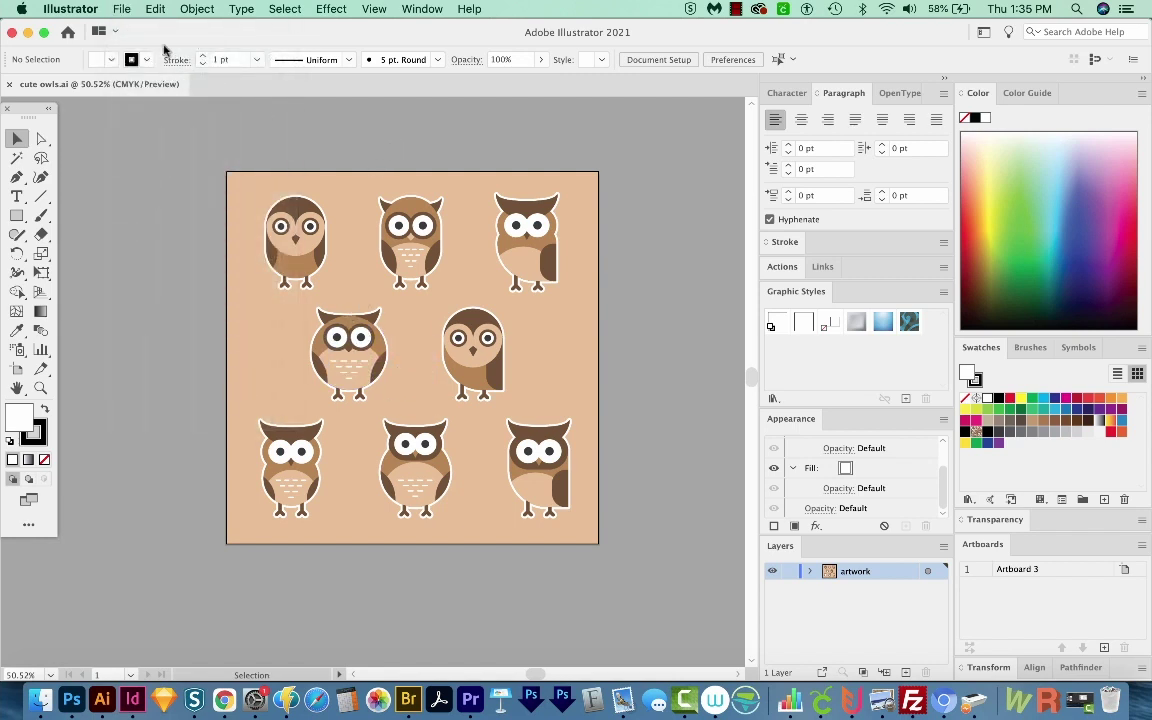
# Step: Switch the cute owls document's colour mode from CMYK to RGB Color
pyautogui.click(122, 11)
pyautogui.click(120, 12)
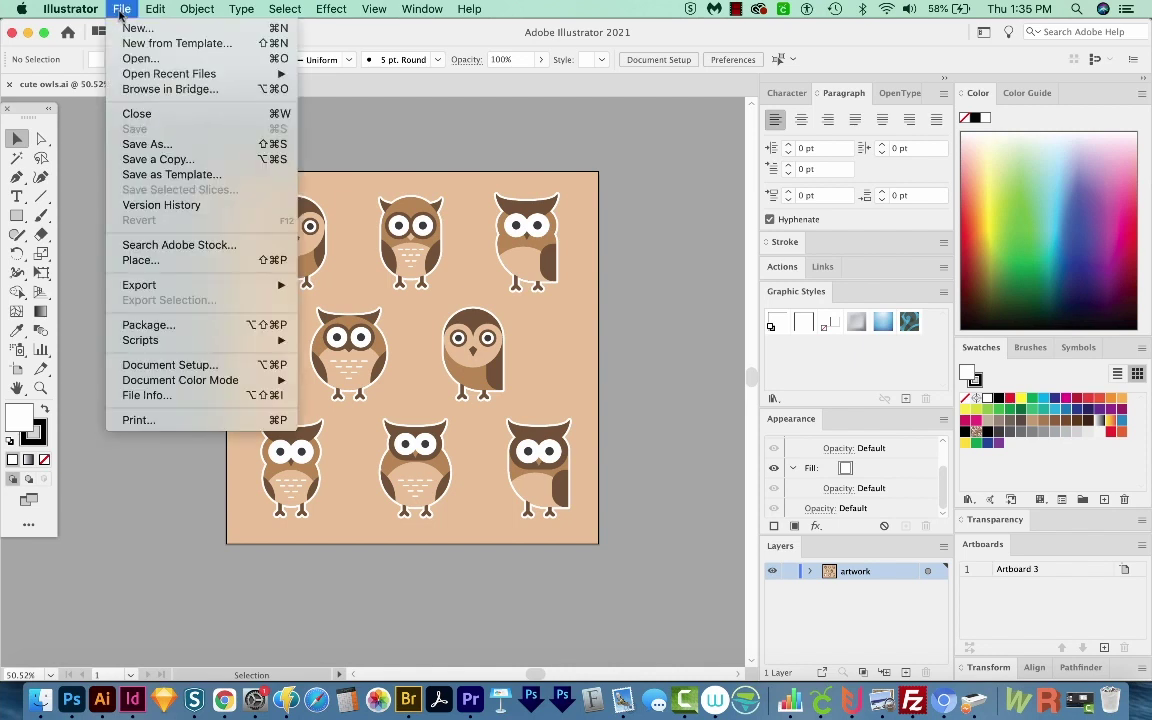
pyautogui.moveTo(205, 382)
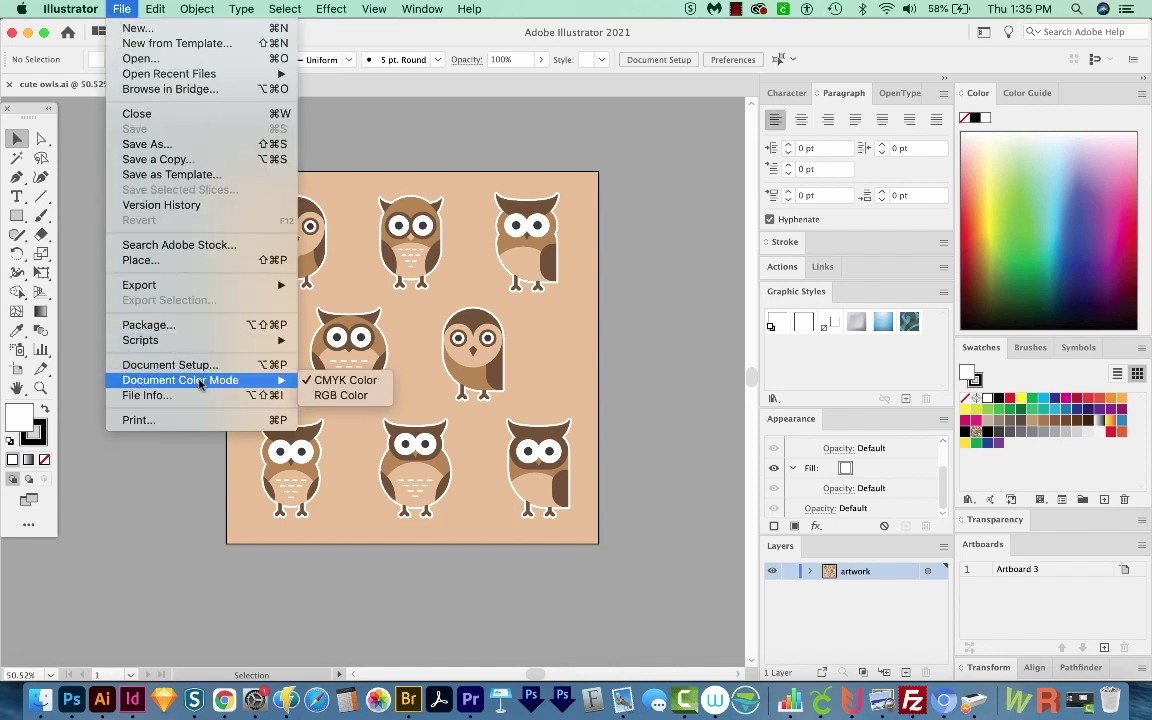
pyautogui.click(346, 399)
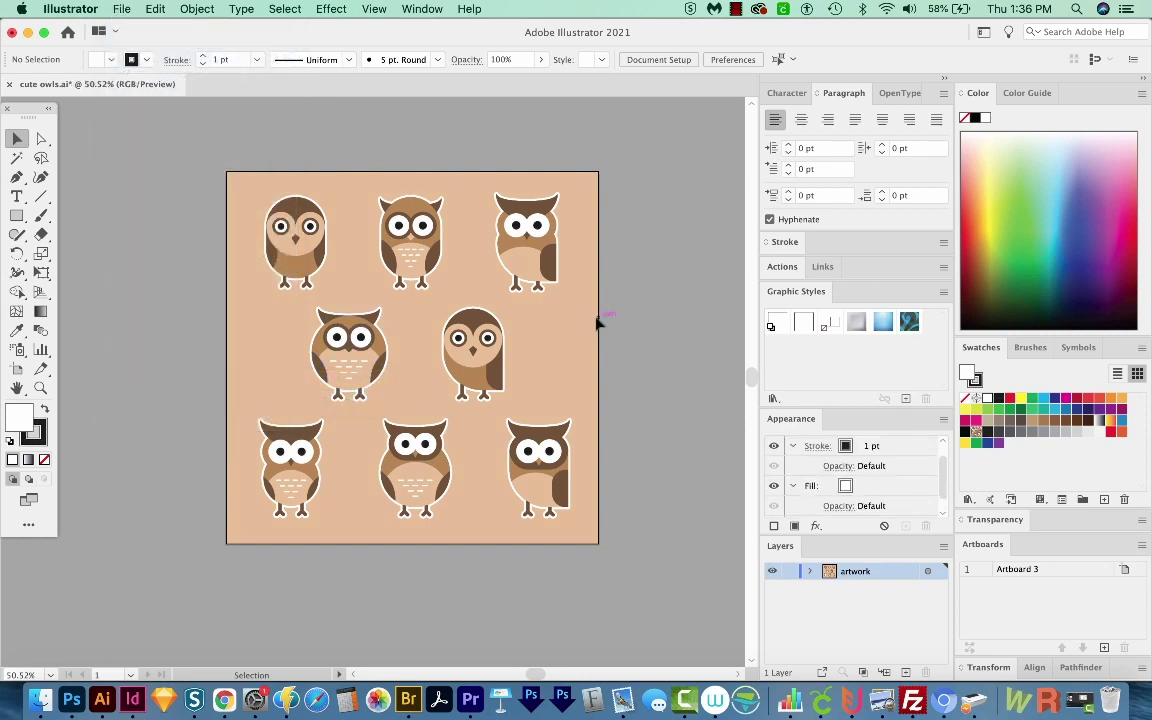
# Step: Set the stroke to none, select all the owl artwork and show the Links panel
pyautogui.press('/')
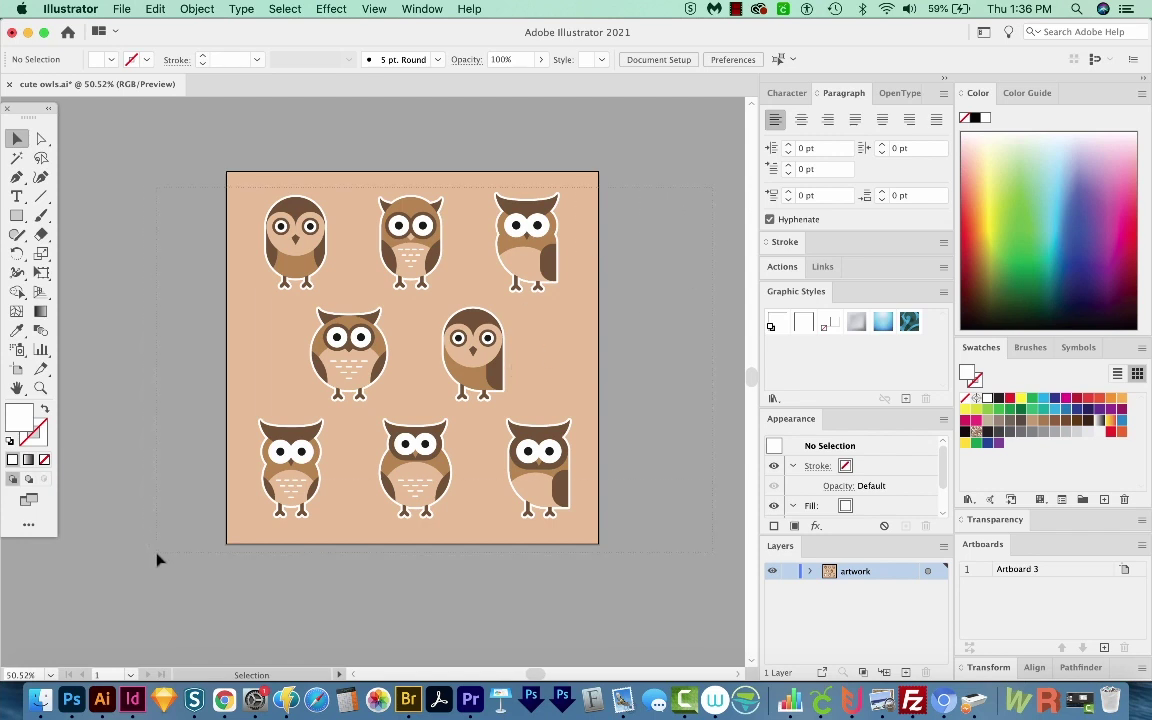
pyautogui.press('super+a')
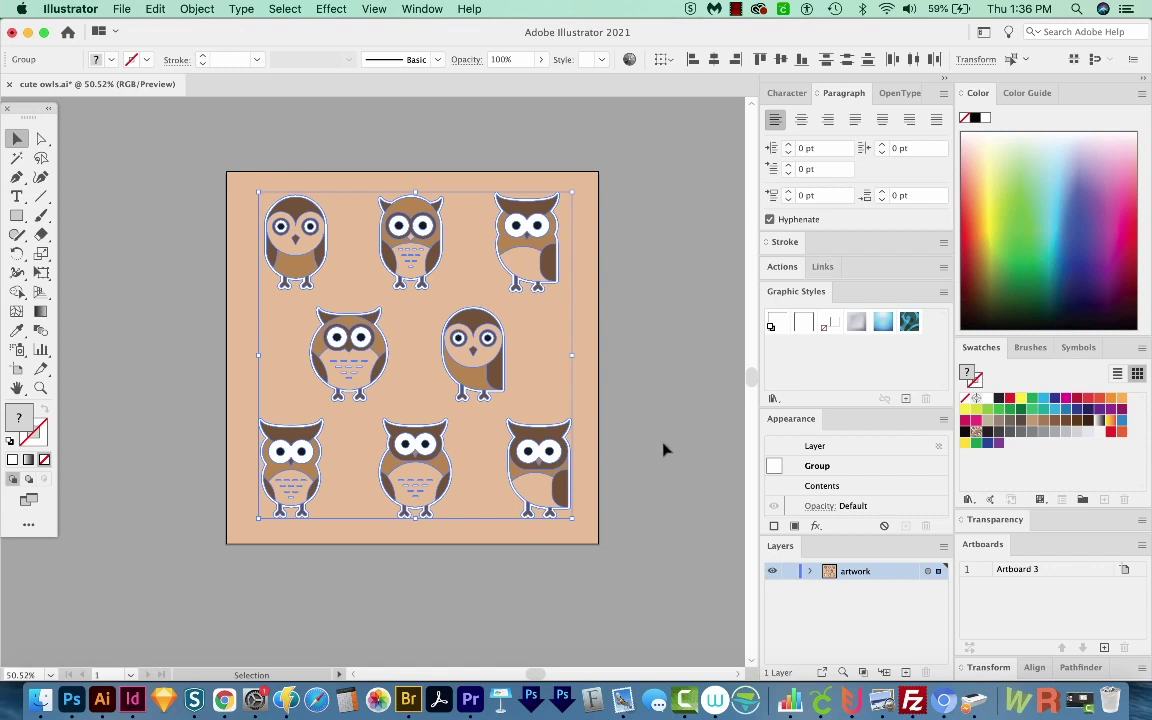
pyautogui.click(821, 267)
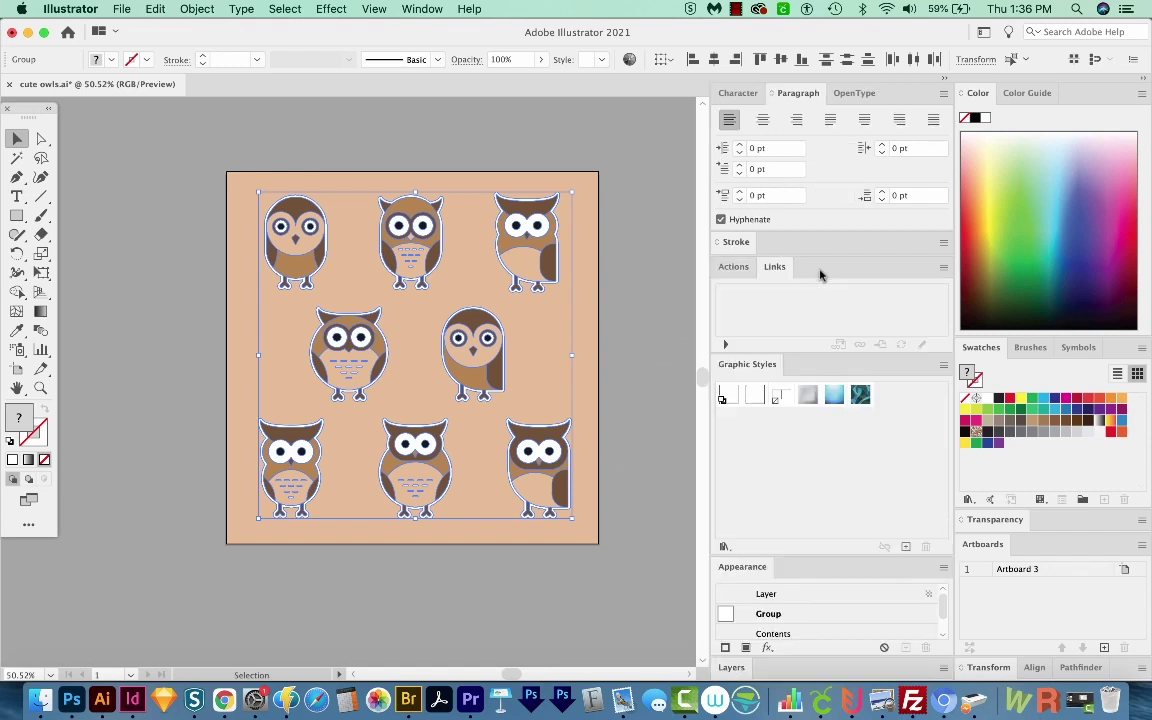
pyautogui.click(121, 9)
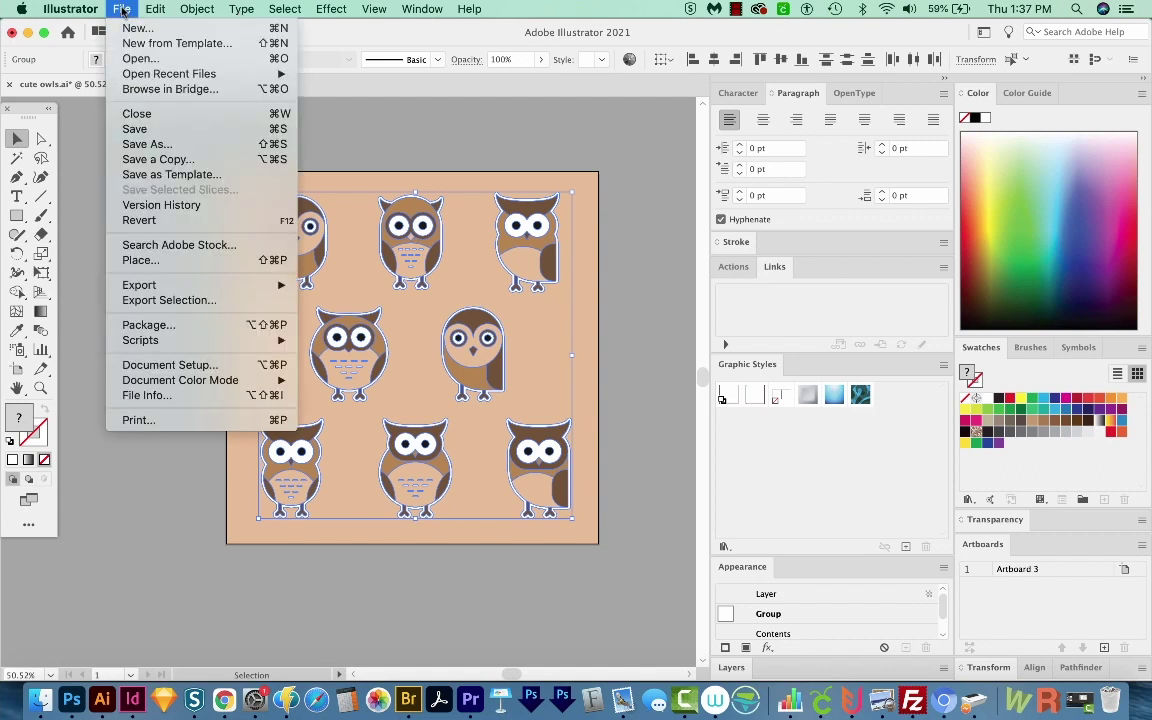
# Step: Save as cute owls.eps in Illustrator EPS format, version Illustrator 10 EPS, accepting the warning
pyautogui.click(152, 142)
pyautogui.click(698, 597)
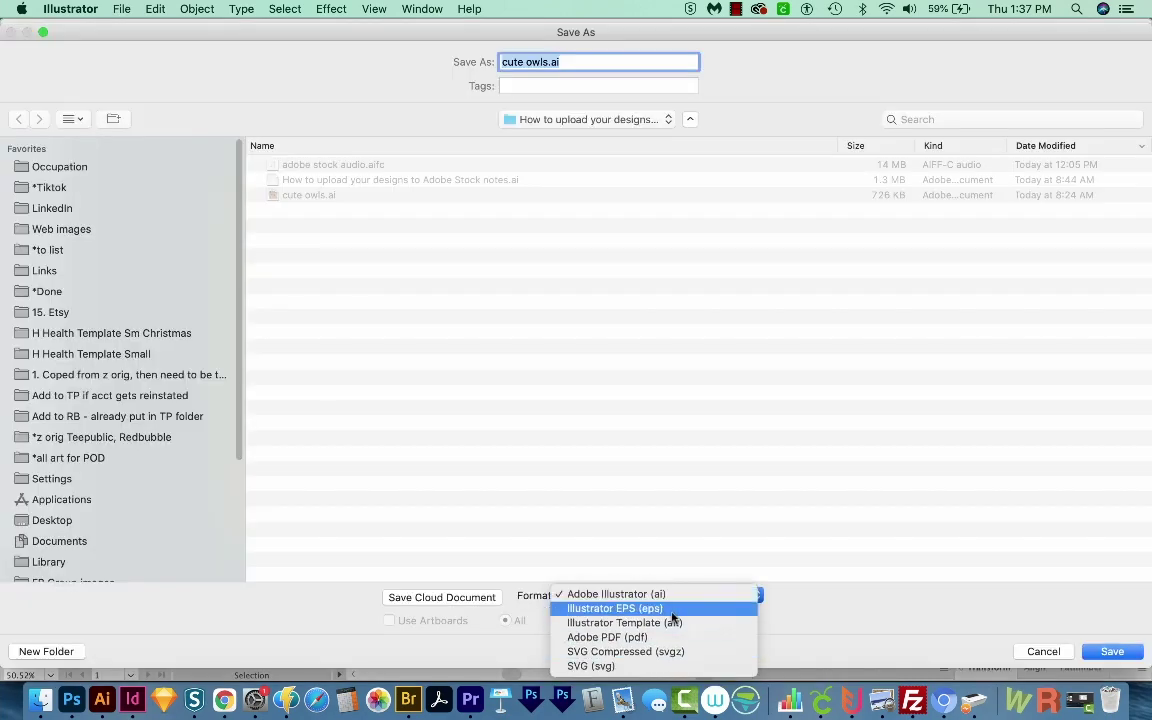
pyautogui.click(673, 612)
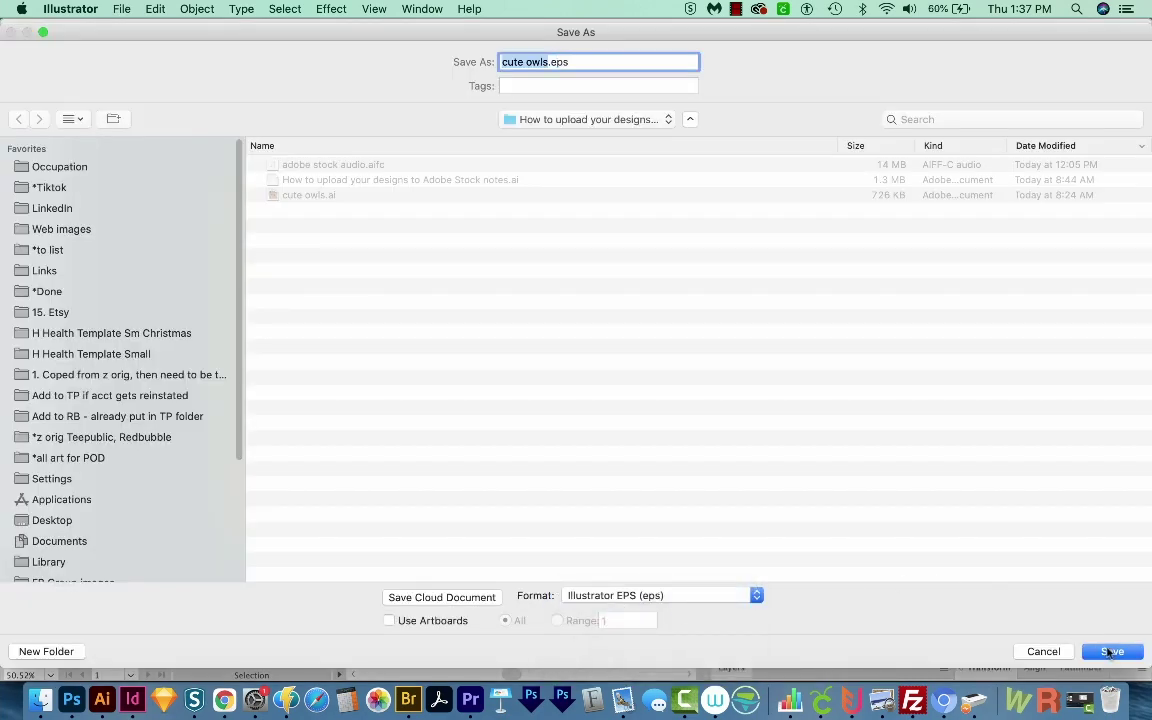
pyautogui.click(1110, 651)
pyautogui.click(160, 134)
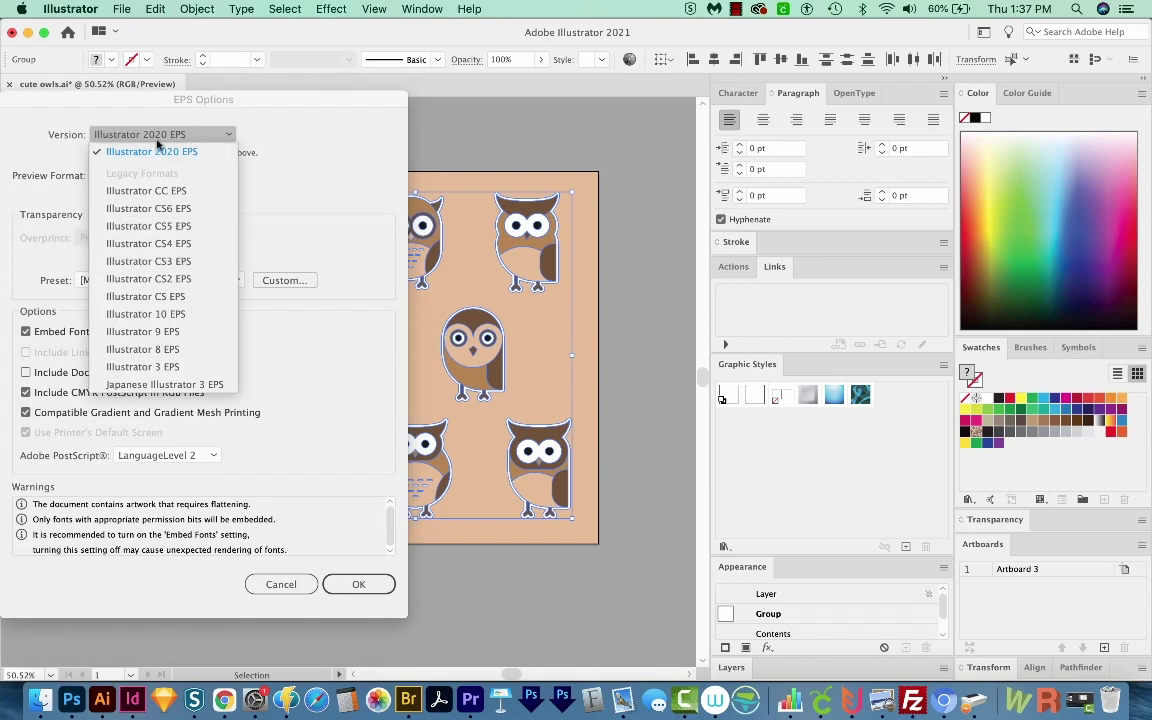
pyautogui.click(157, 316)
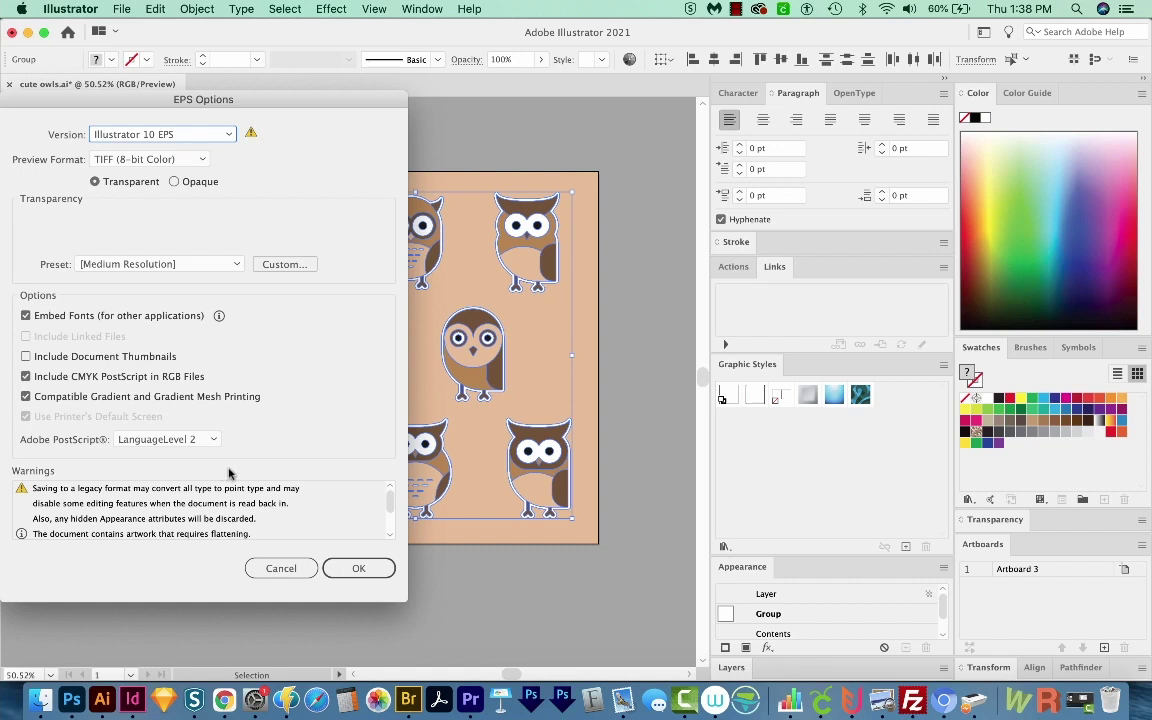
pyautogui.click(362, 569)
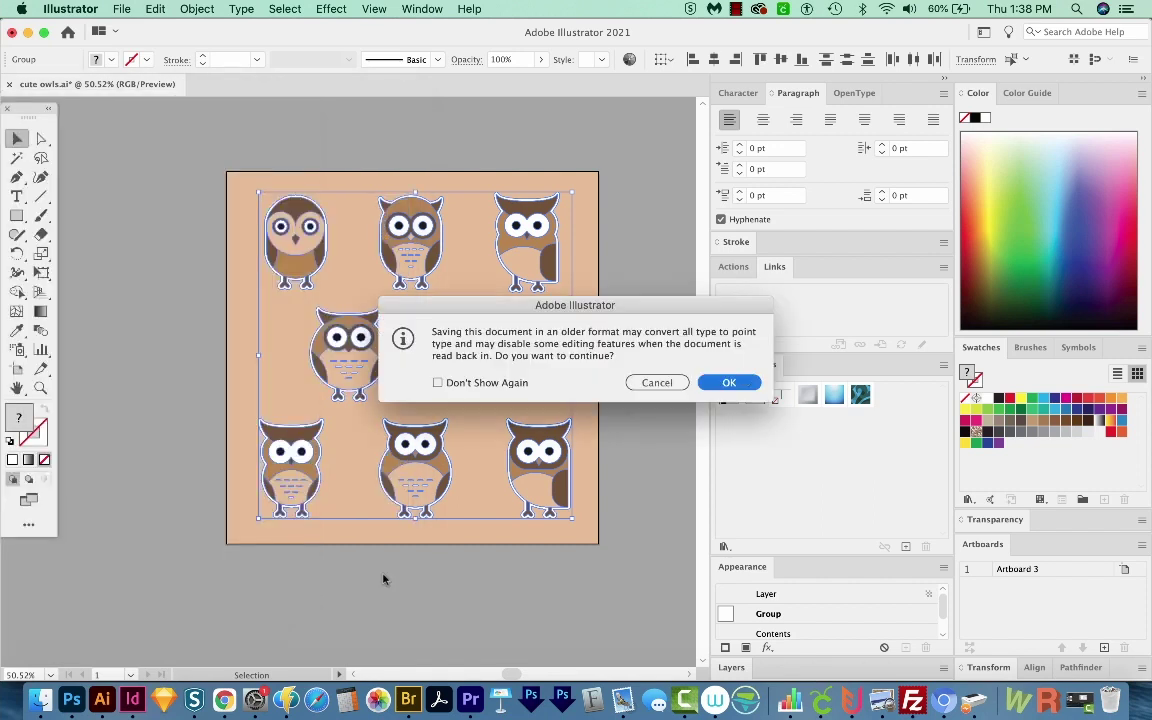
pyautogui.click(729, 384)
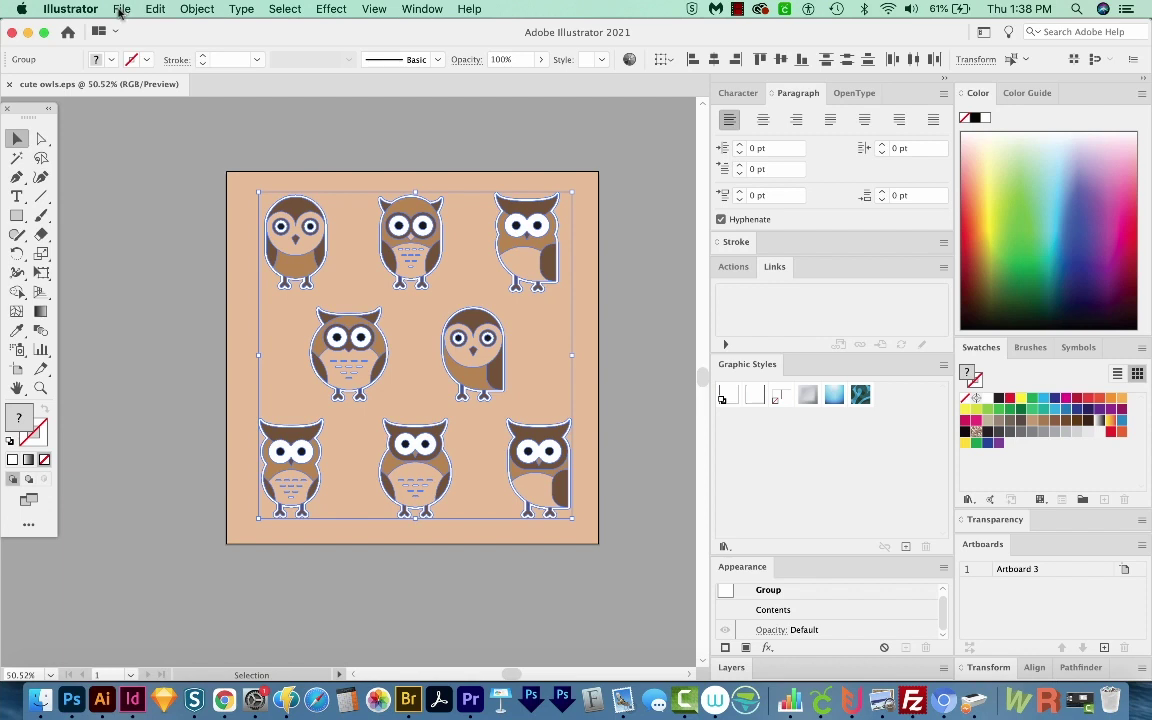
# Step: Export the artwork as a JPEG using the artboard bounds
pyautogui.click(120, 9)
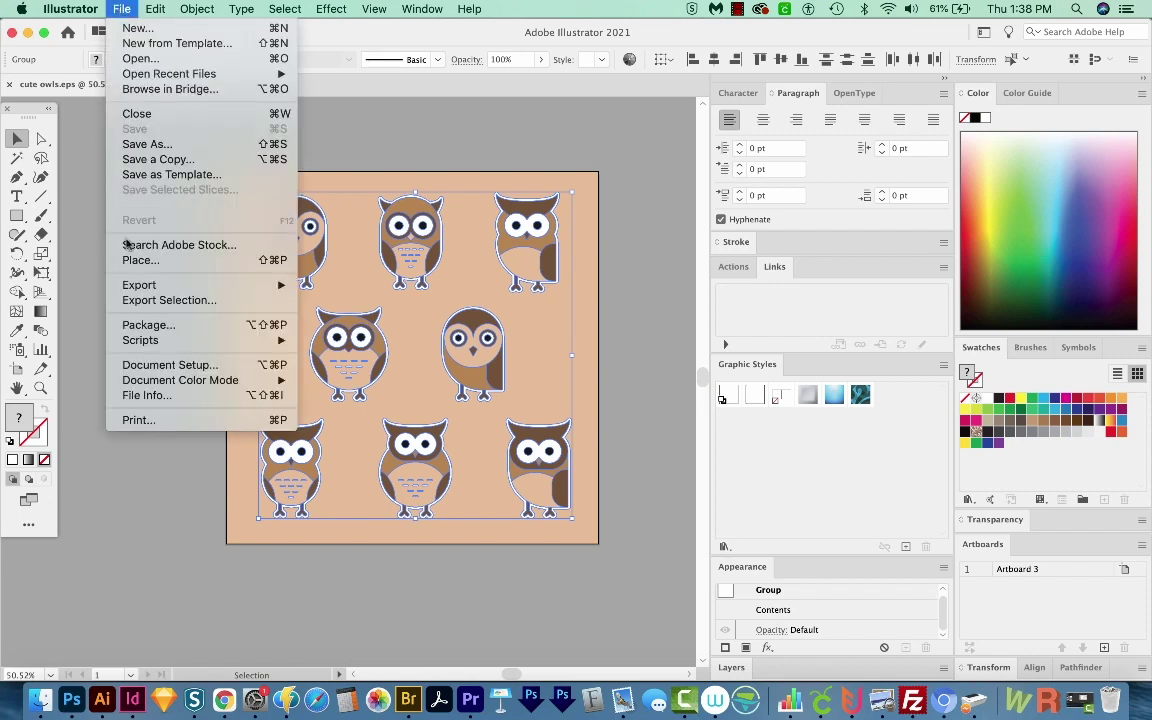
pyautogui.moveTo(172, 285)
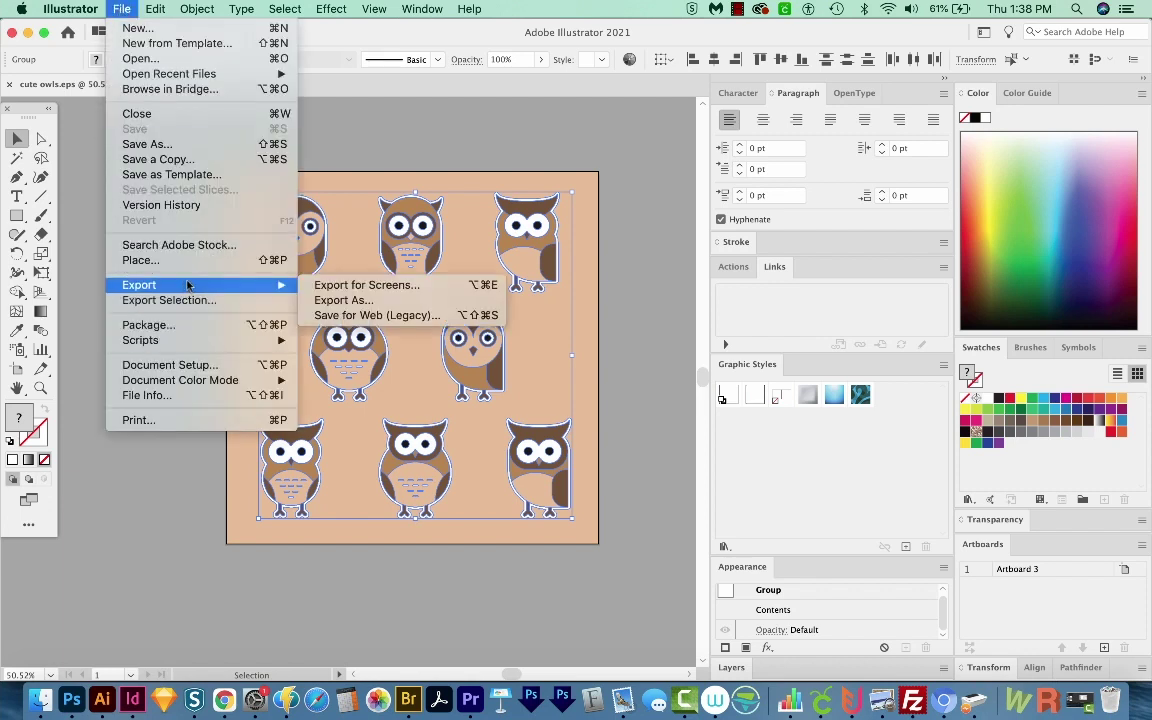
pyautogui.click(340, 301)
pyautogui.click(522, 595)
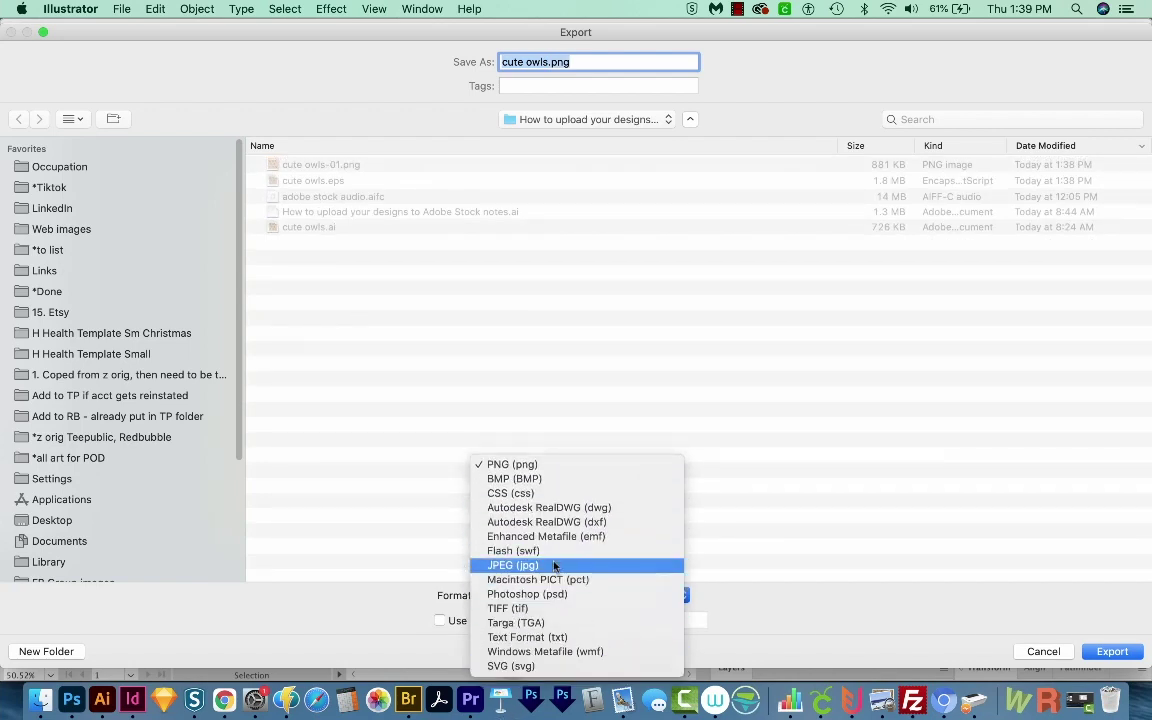
pyautogui.click(552, 566)
pyautogui.click(440, 620)
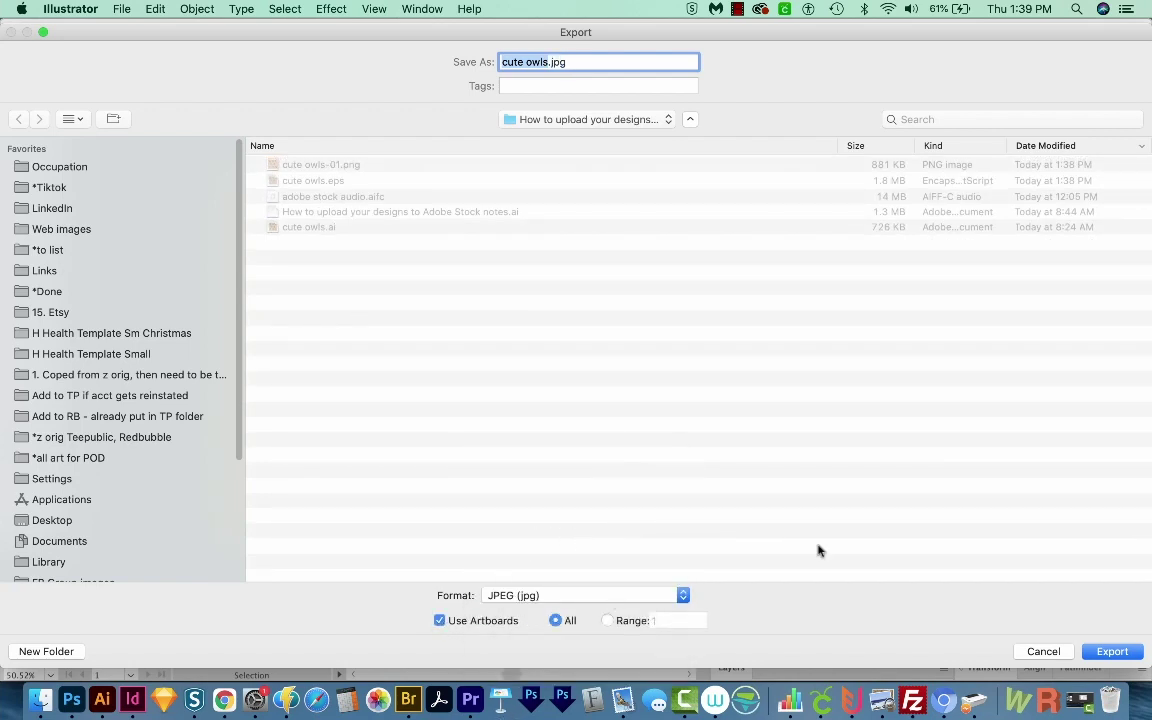
pyautogui.press('Return')
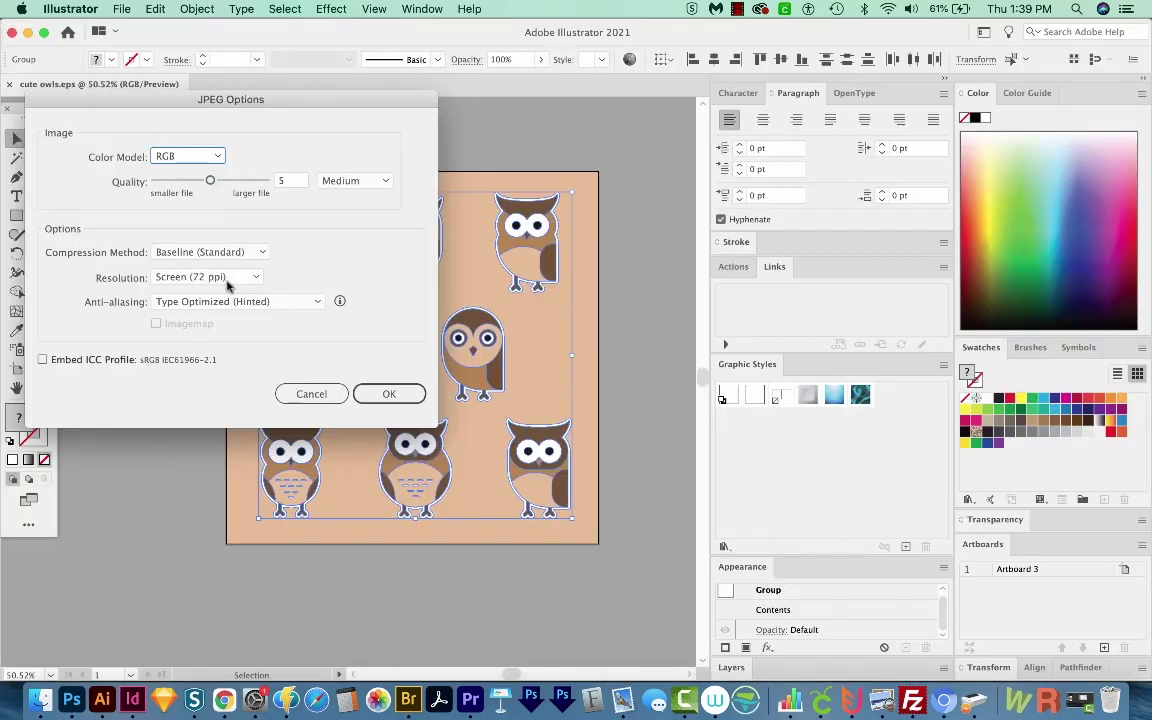
# Step: Set the JPEG options to quality 10 and a custom 750 ppi resolution, and export
pyautogui.click(226, 278)
pyautogui.click(180, 403)
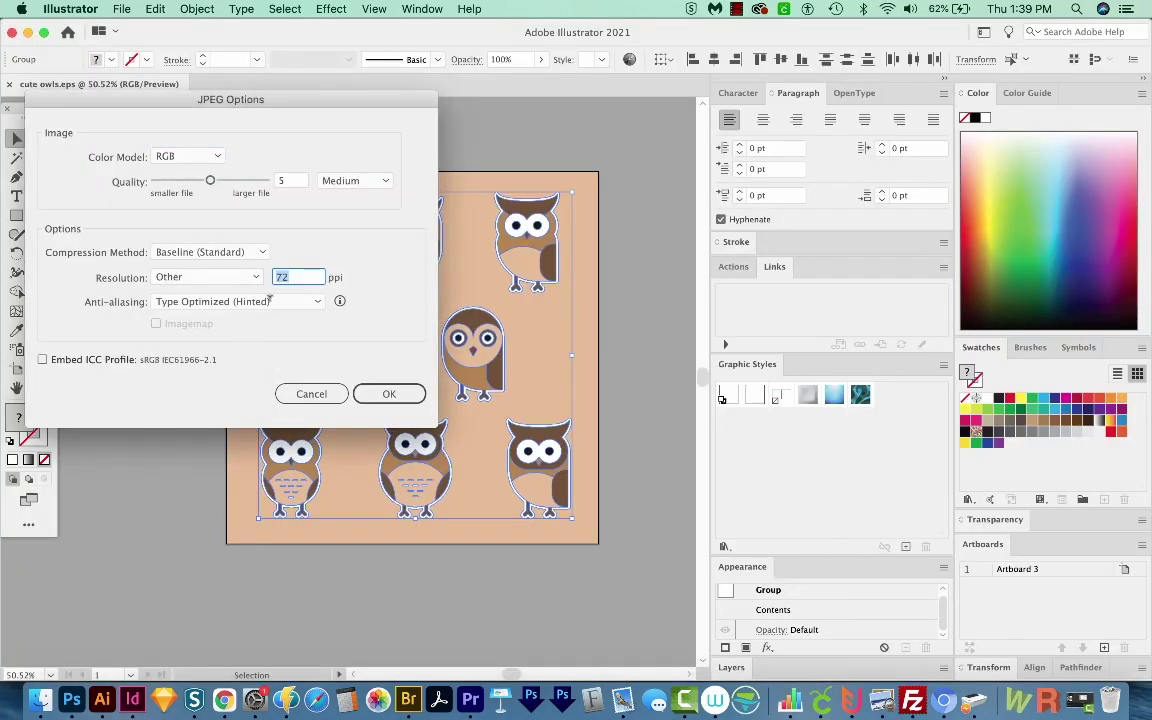
pyautogui.write('7')
pyautogui.hotkey('shift', 'Tab')
pyautogui.write('10')
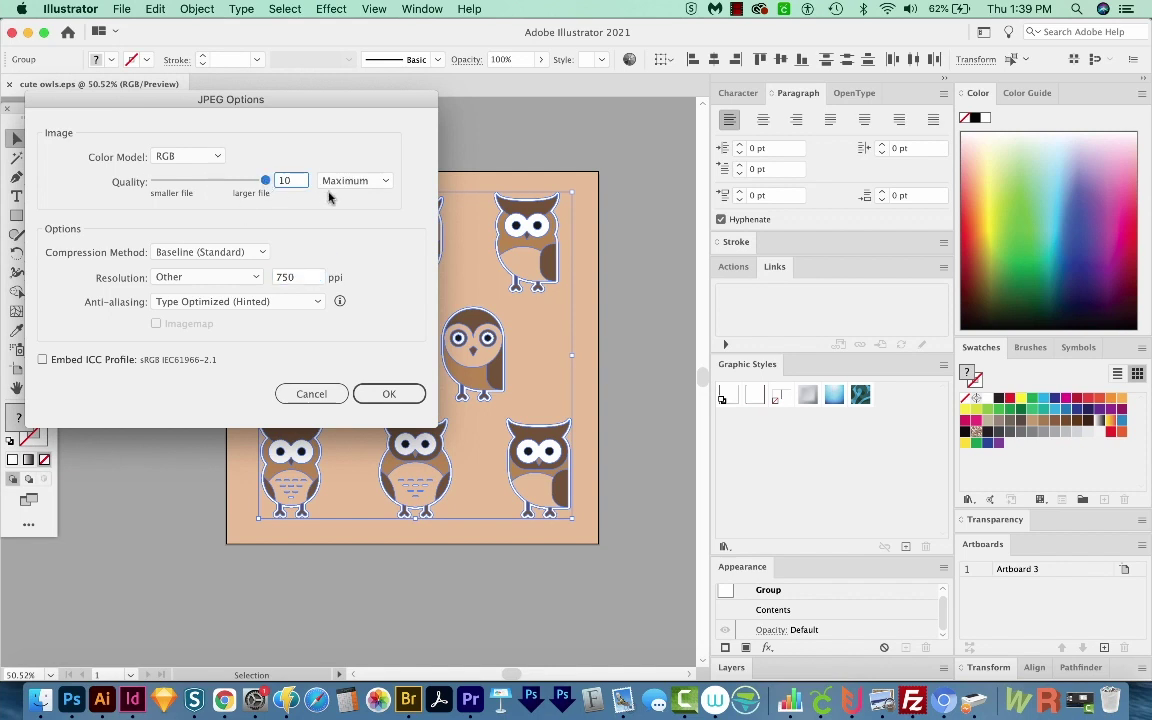
pyautogui.press('Tab')
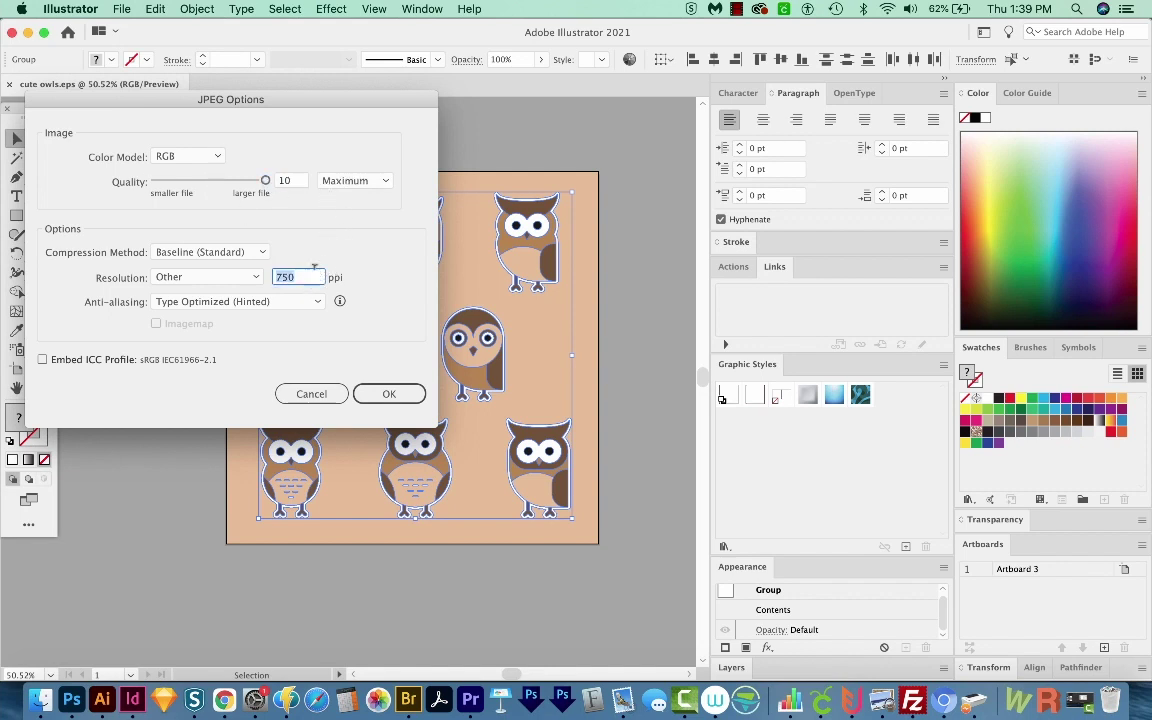
pyautogui.click(395, 397)
pyautogui.press('super+Tab')
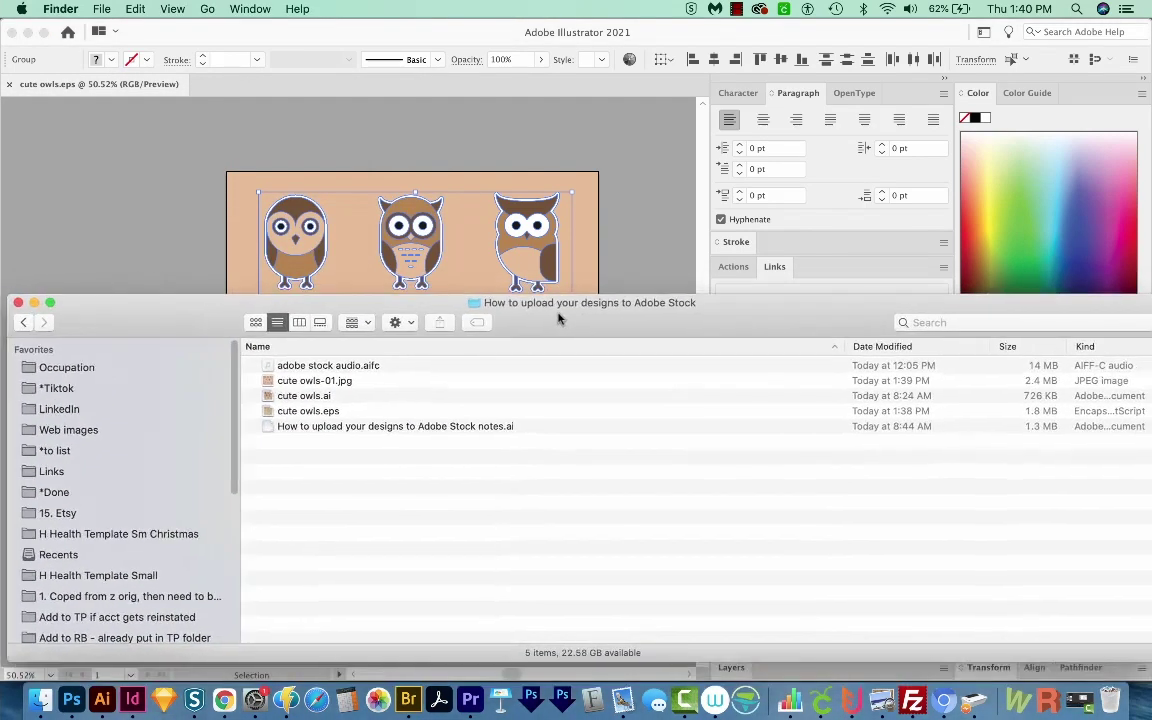
# Step: Select cute owls.eps and leave its name unchanged
pyautogui.click(318, 410)
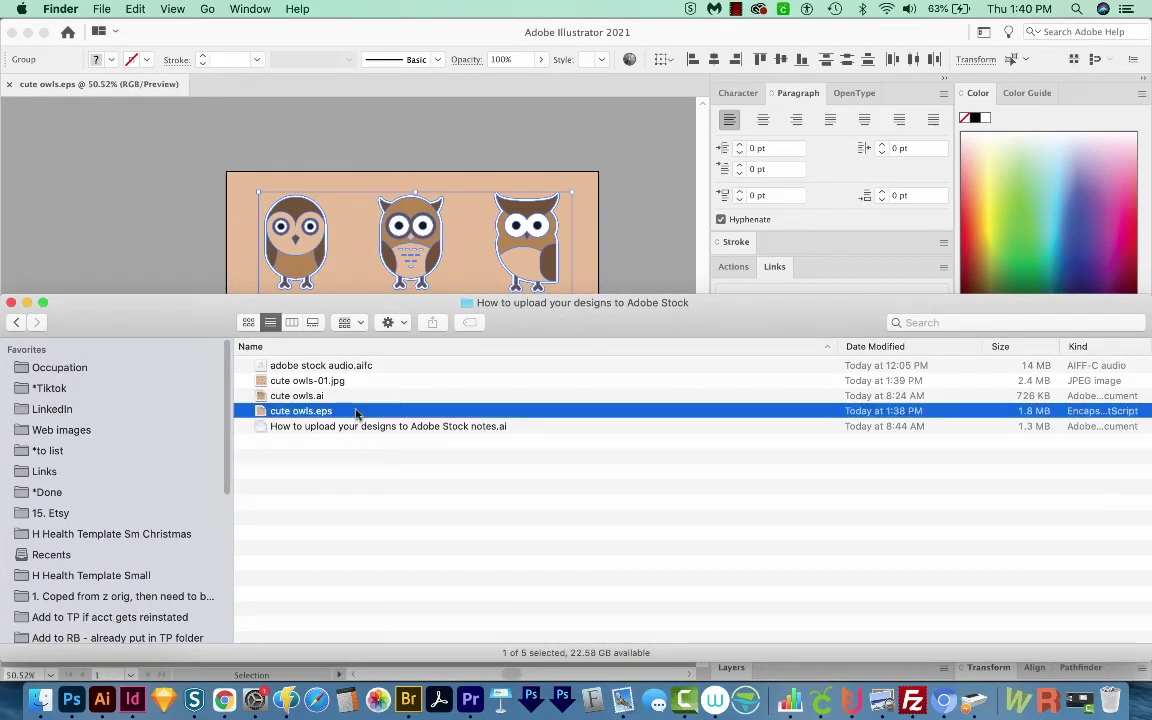
pyautogui.click(363, 381)
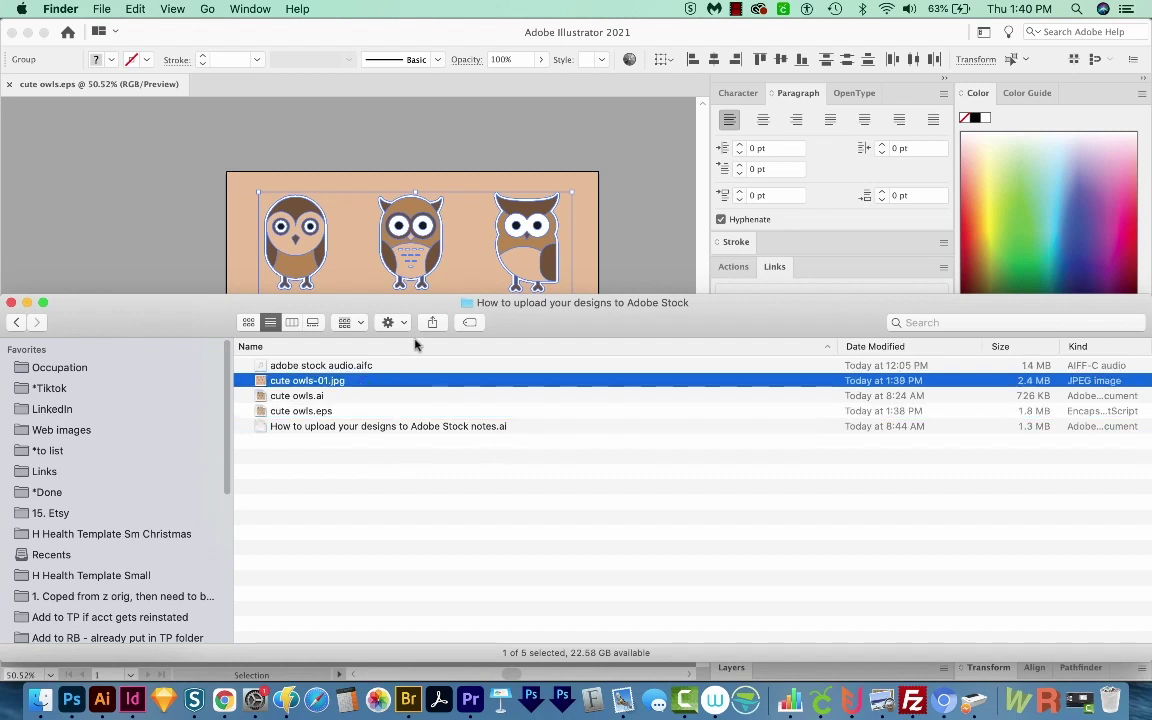
pyautogui.click(397, 415)
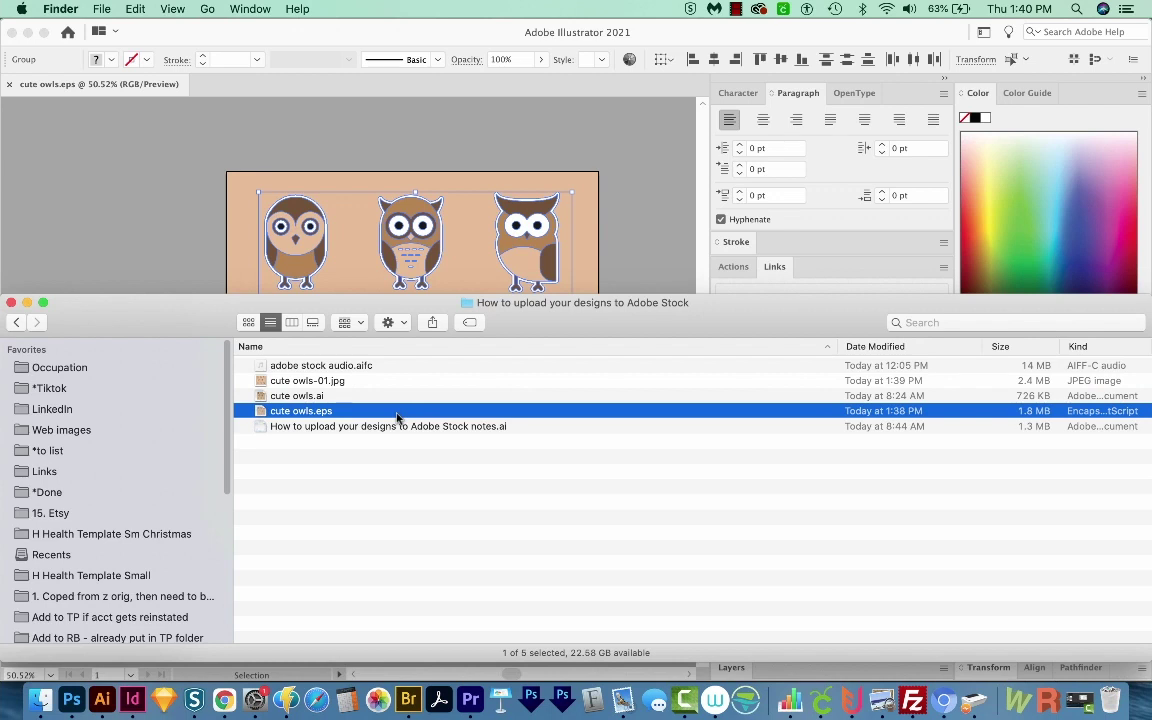
pyautogui.press('Return')
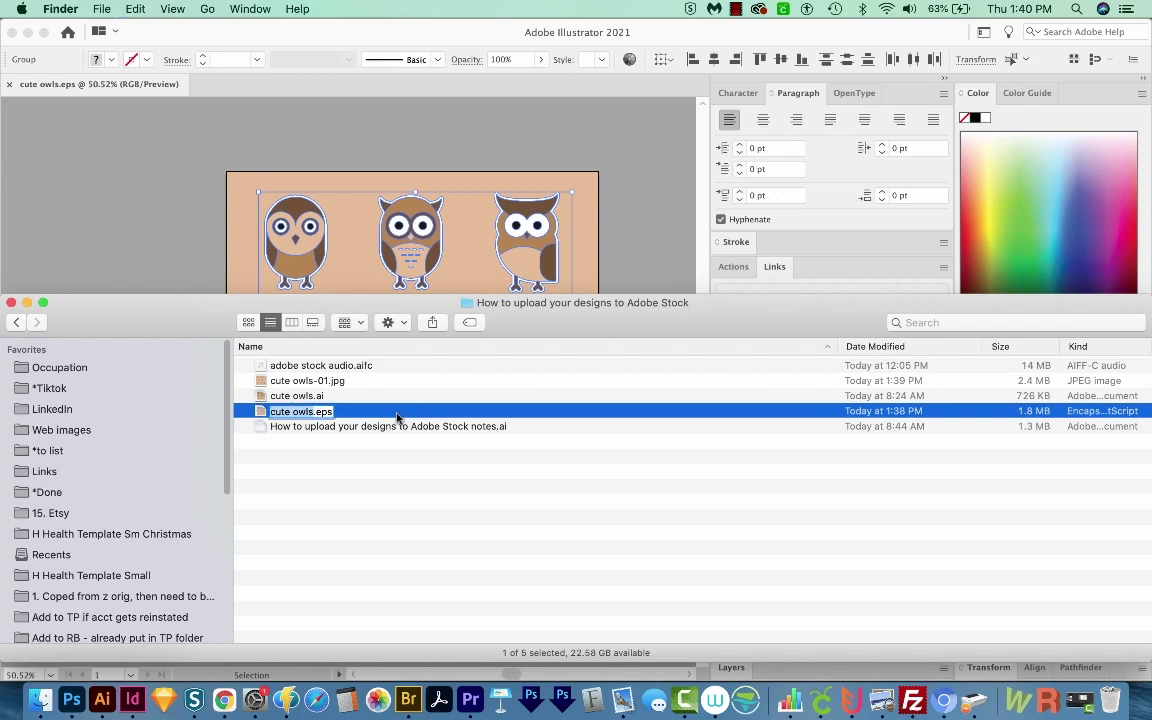
pyautogui.click(379, 396)
# Step: Rename cute owls-01.jpg to cute owls.jpg by deleting the -01
pyautogui.click(389, 381)
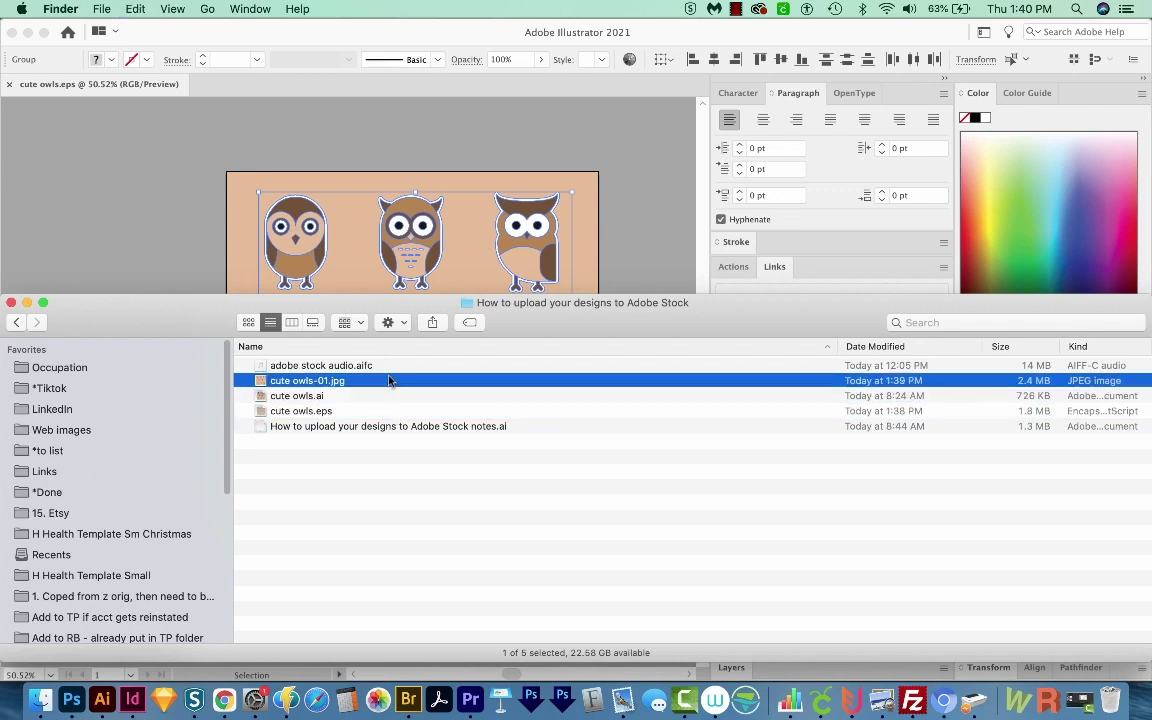
pyautogui.press('Return')
pyautogui.press('Right')
pyautogui.press('BackSpace')
pyautogui.press('BackSpace')
pyautogui.press('BackSpace')
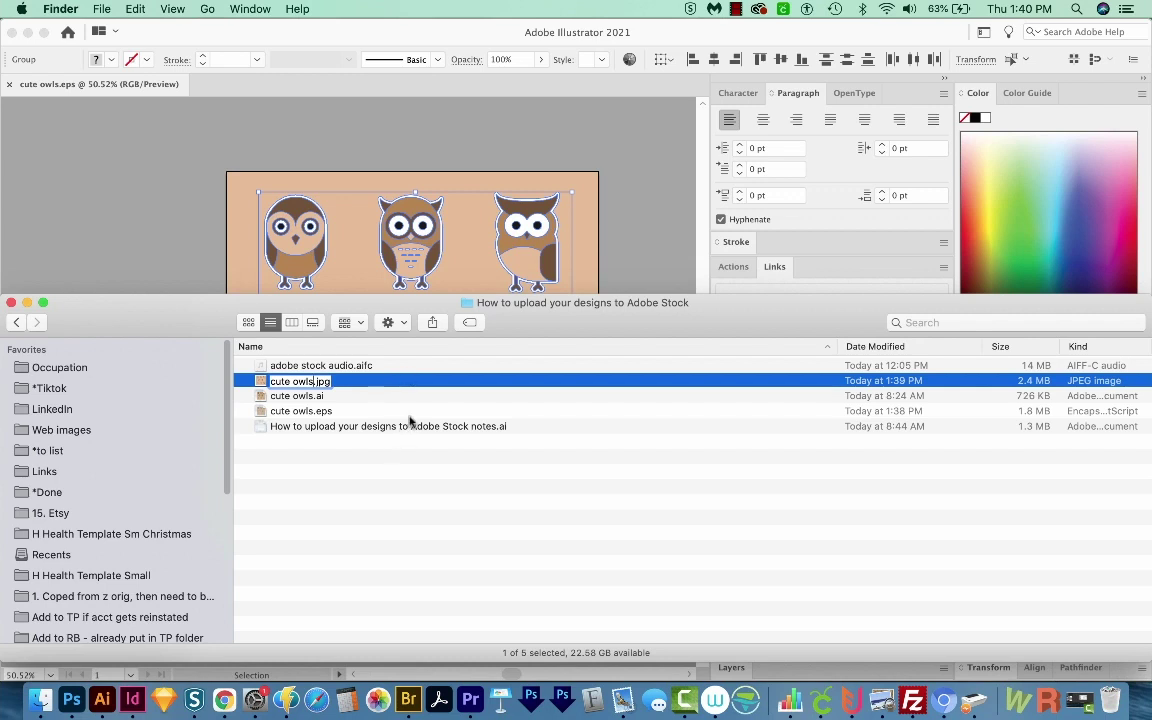
pyautogui.press('Return')
# Step: Select both cute owls.eps and cute owls.jpg together
pyautogui.click(378, 398)
pyautogui.click(372, 408)
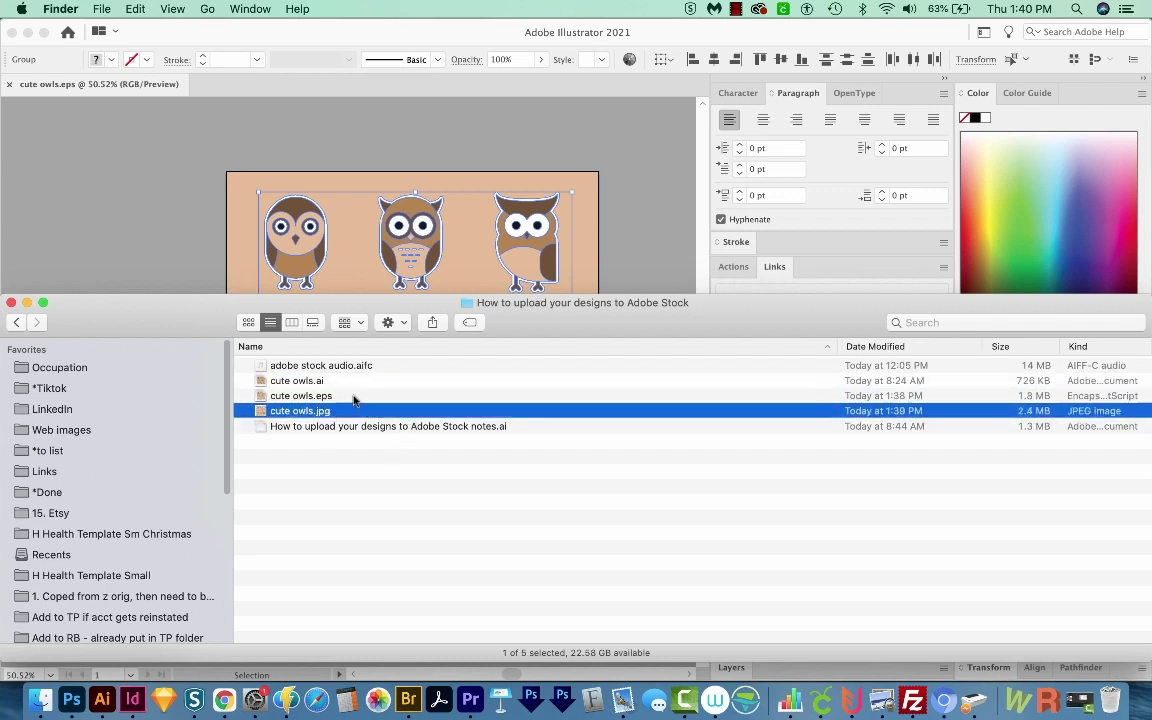
pyautogui.click(392, 397)
pyautogui.keyDown('shift'); pyautogui.click(386, 411); pyautogui.keyUp('shift')
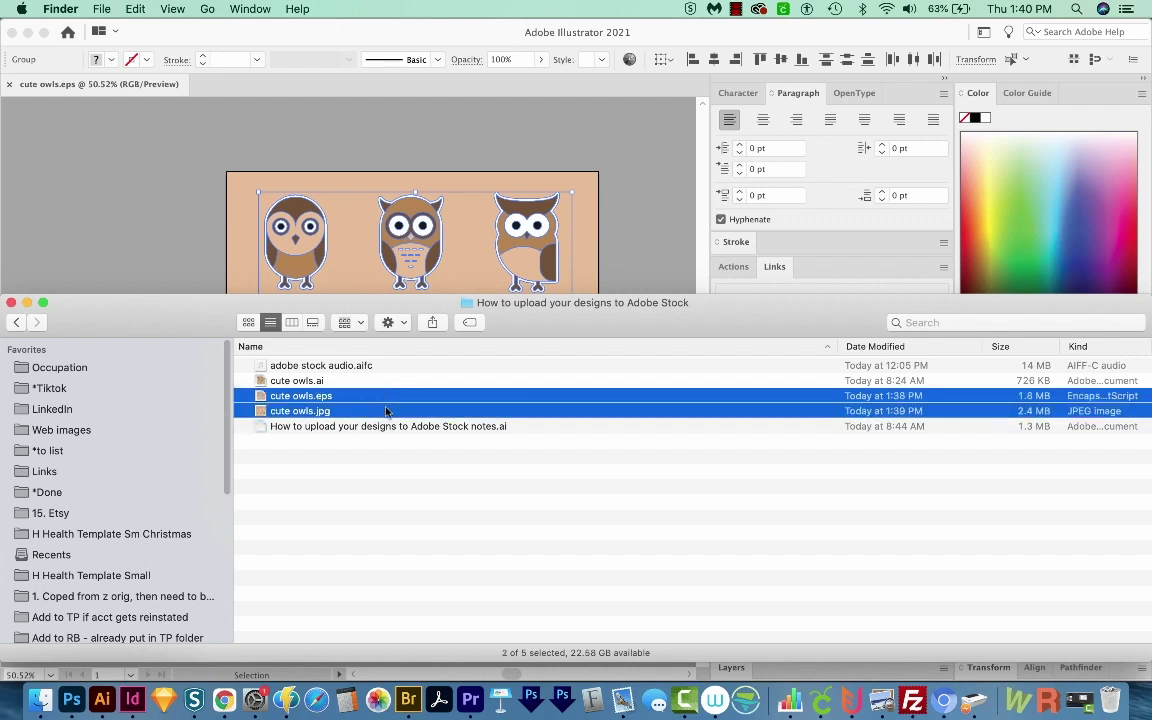
# Step: Use File > Compress 2 Items to zip cute owls.eps and cute owls.jpg into Archive.zip
pyautogui.click(101, 9)
pyautogui.click(180, 214)
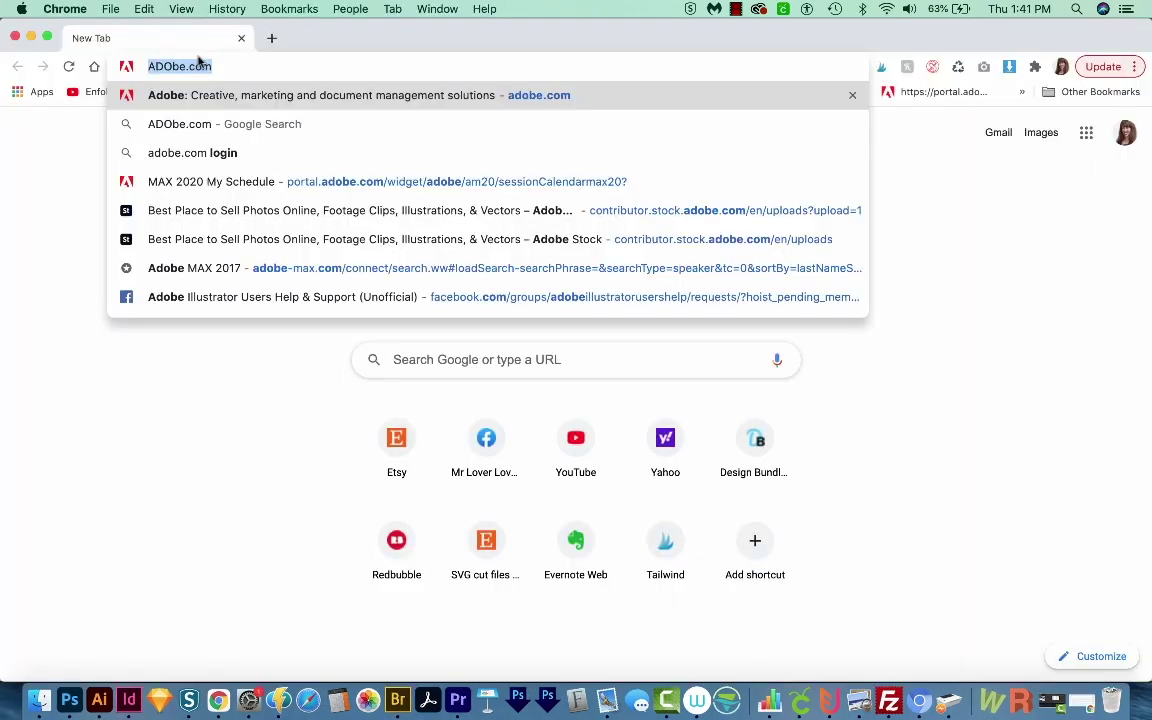
# Step: Search for 'adobe stock' and open the Sell contributor area
pyautogui.write('ado')
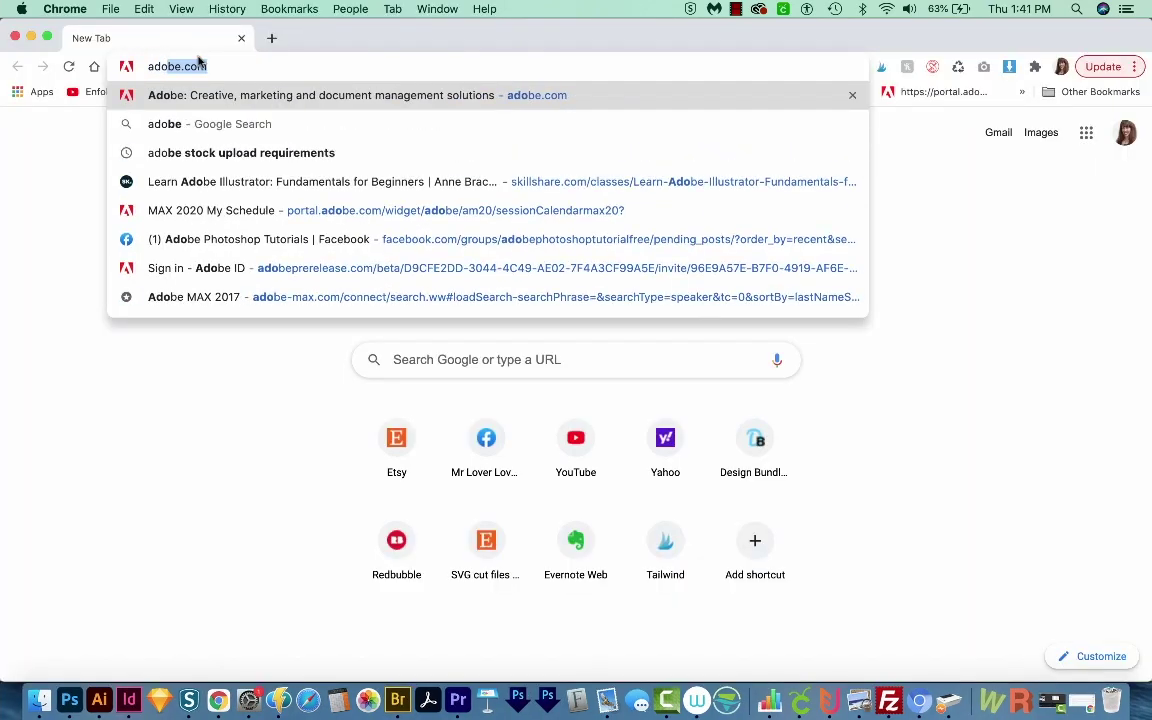
pyautogui.write('be stock')
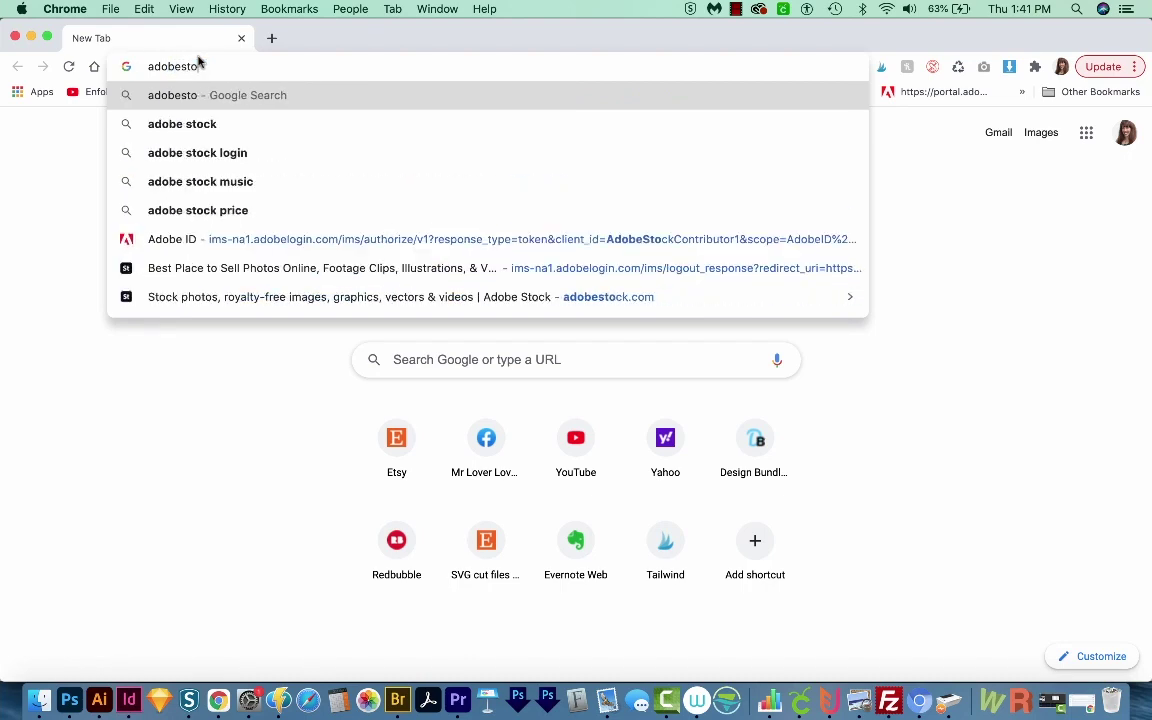
pyautogui.press('Return')
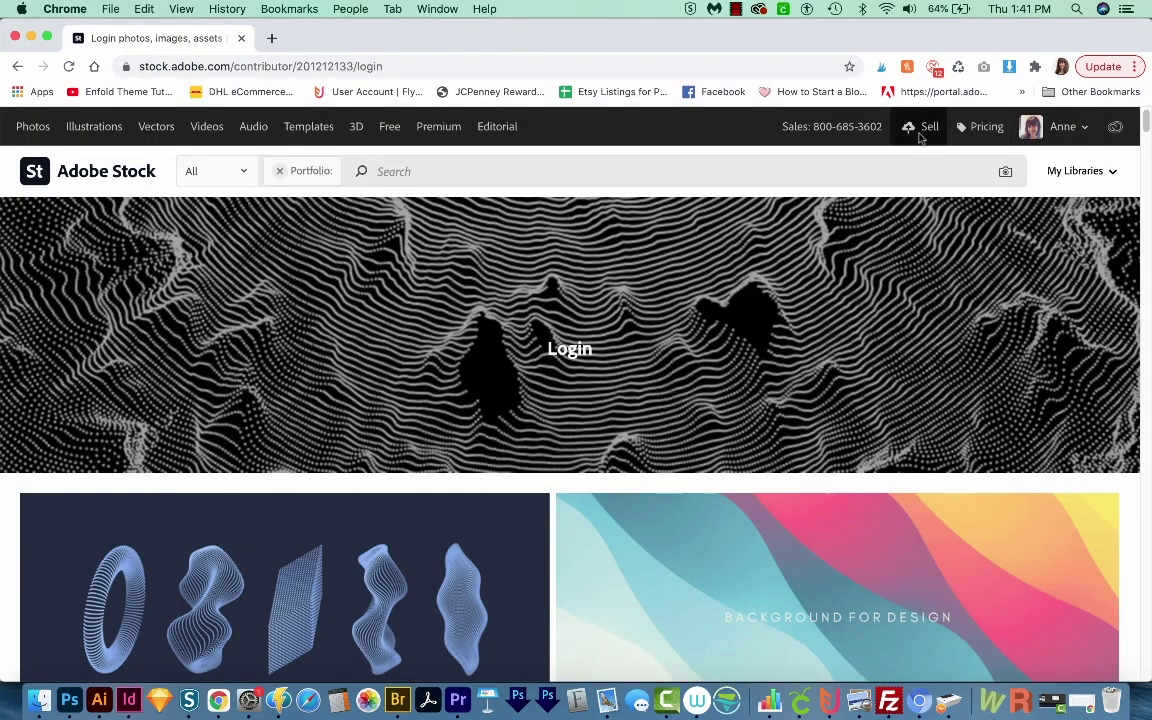
pyautogui.click(928, 128)
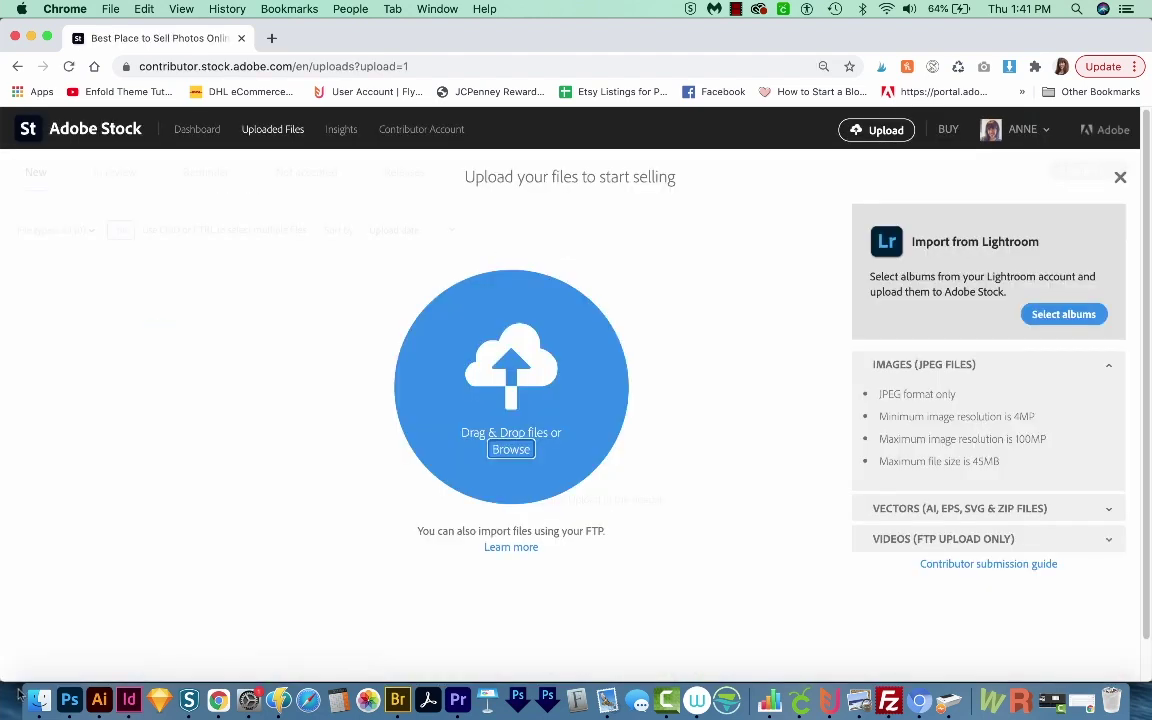
# Step: Drag Archive.zip from the Finder folder onto the upload area
pyautogui.click(36, 700)
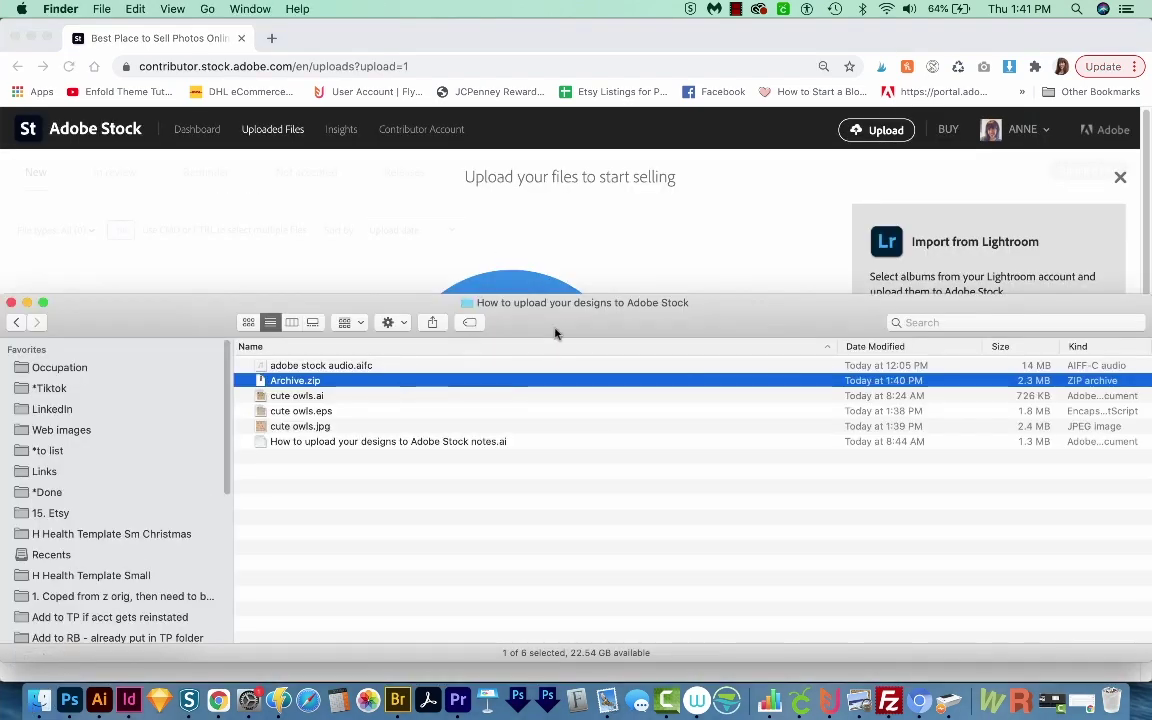
pyautogui.moveTo(556, 334); pyautogui.dragTo(558, 463)
pyautogui.moveTo(260, 505); pyautogui.dragTo(470, 378)
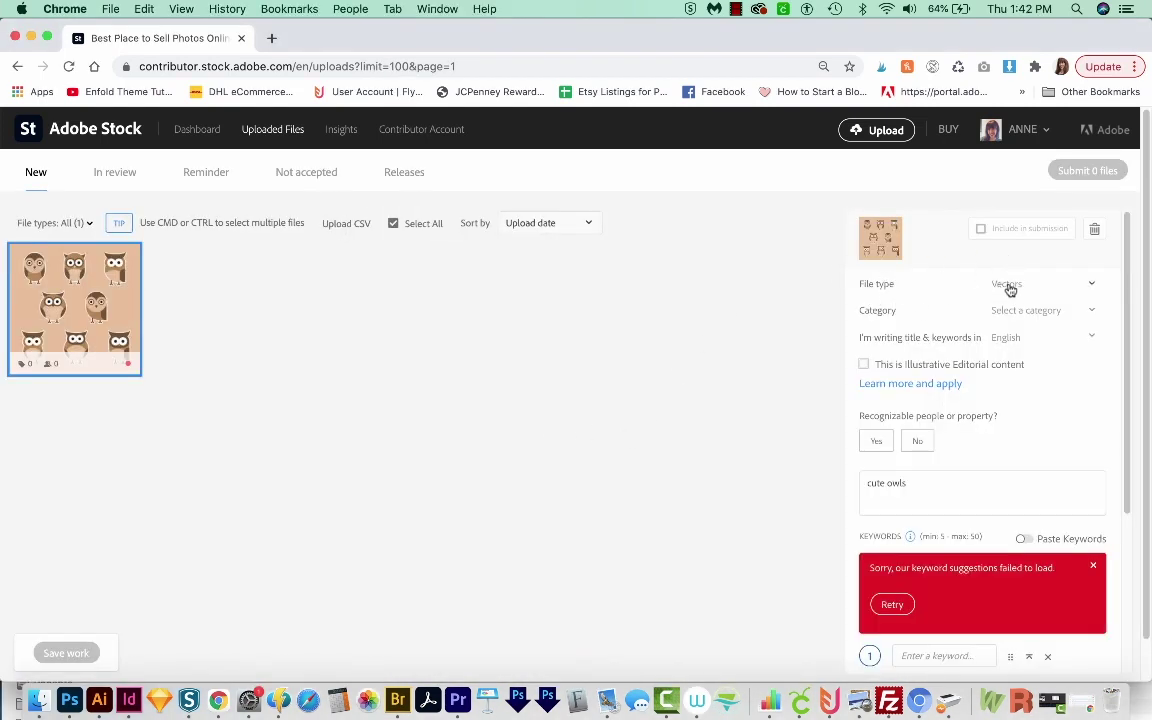
# Step: Choose Animals as the owl artwork's stock category
pyautogui.click(1040, 313)
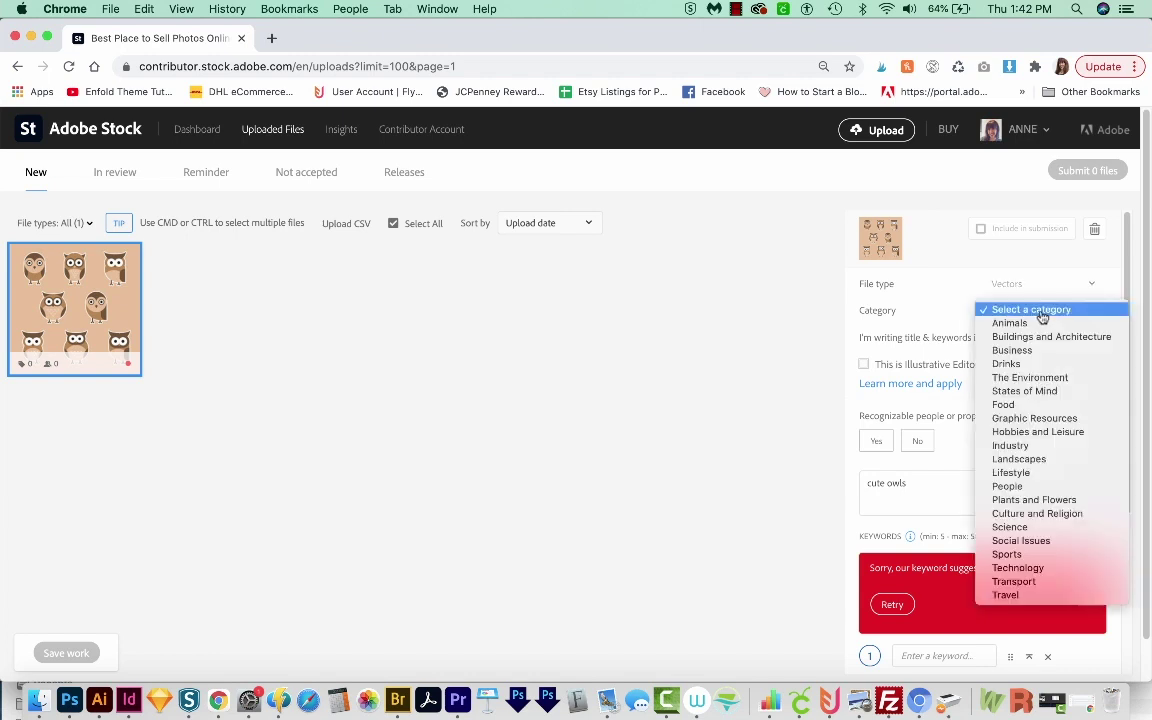
pyautogui.click(1034, 326)
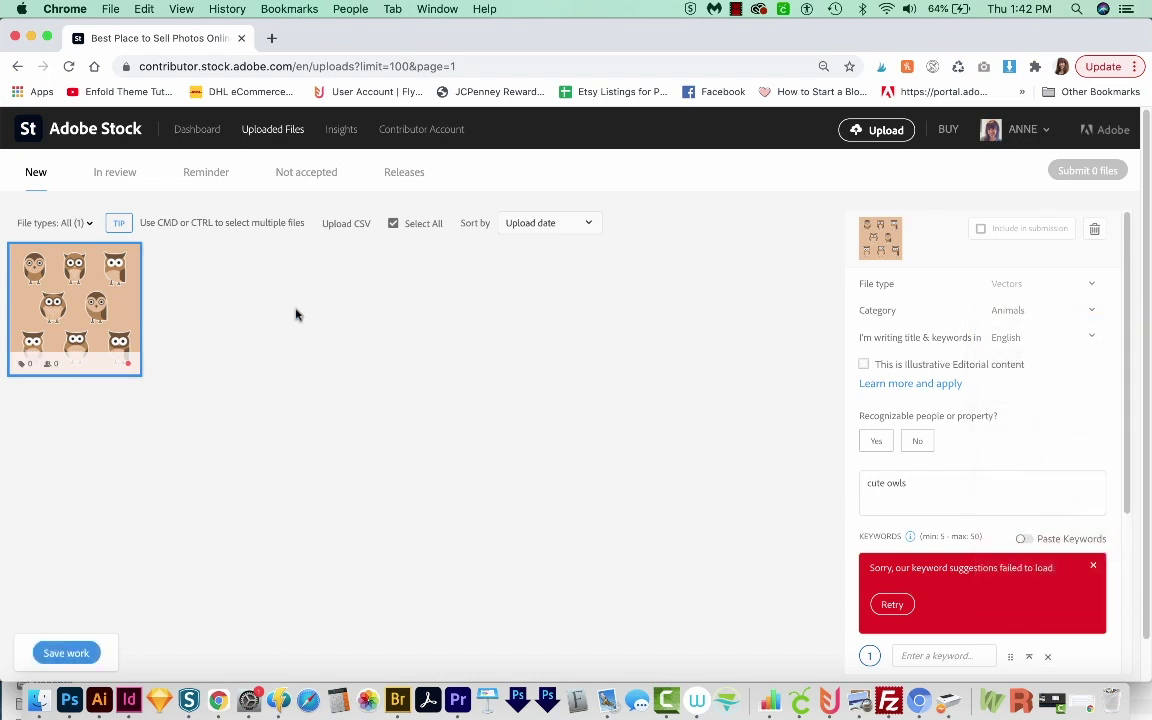
pyautogui.click(1047, 313)
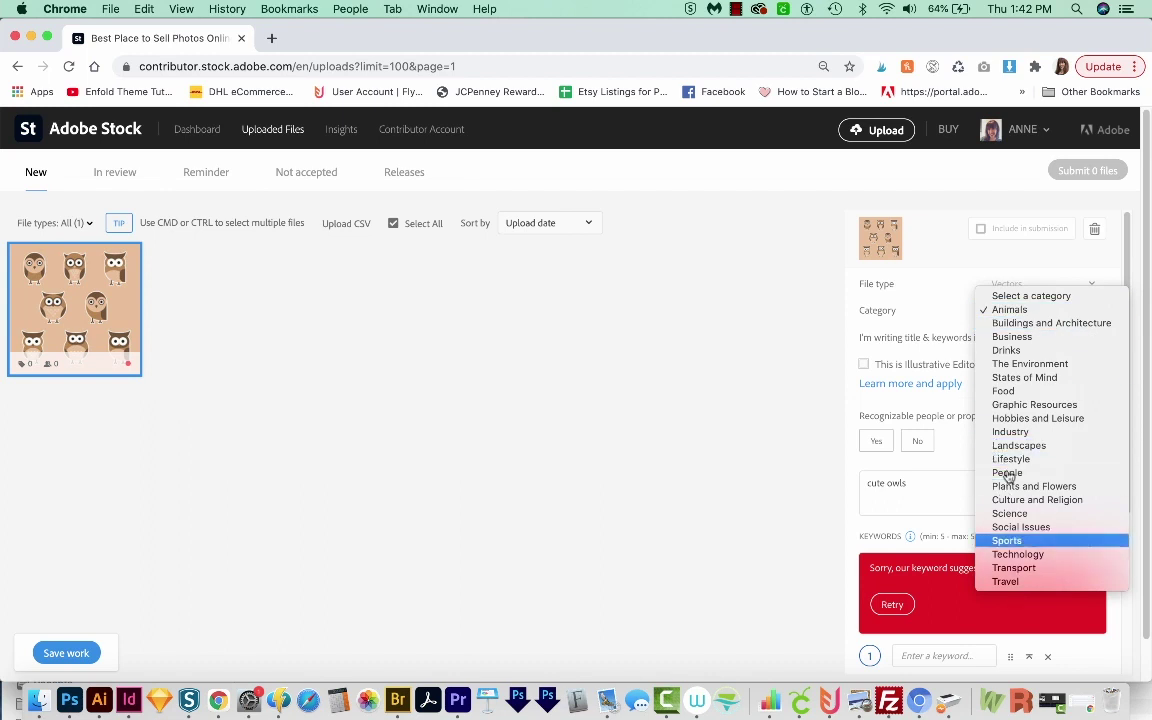
pyautogui.click(945, 319)
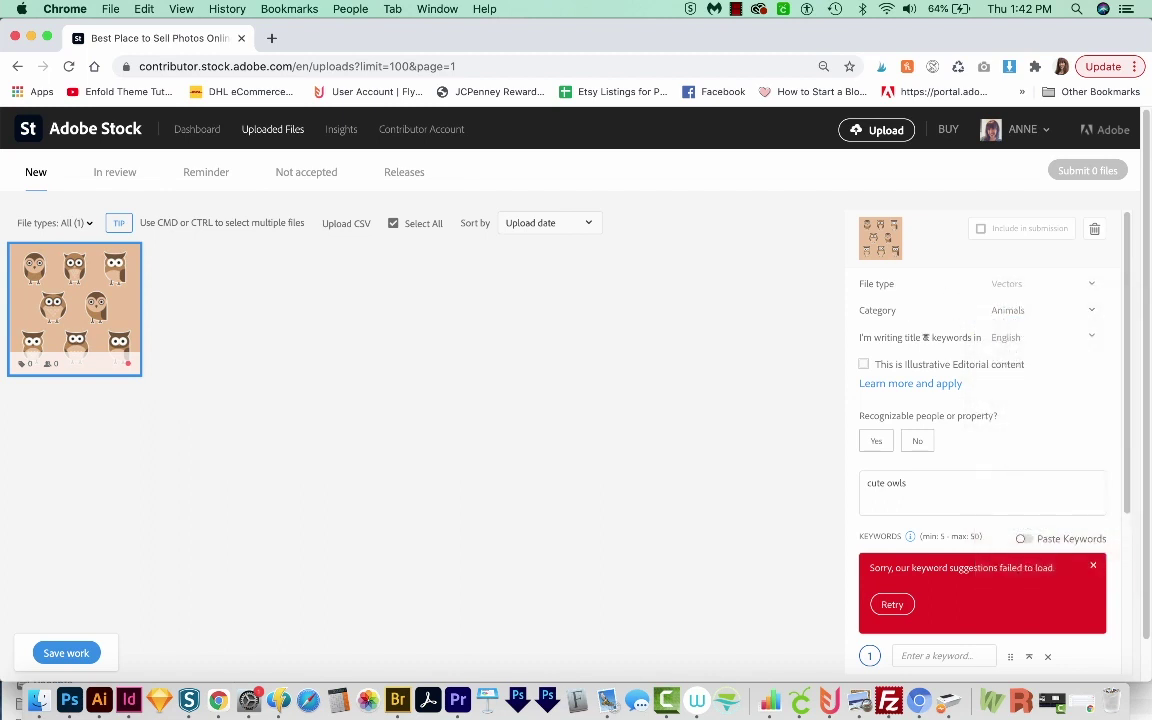
# Step: Keep English as the title and keyword language and mark No recognizable people or property
pyautogui.click(1056, 341)
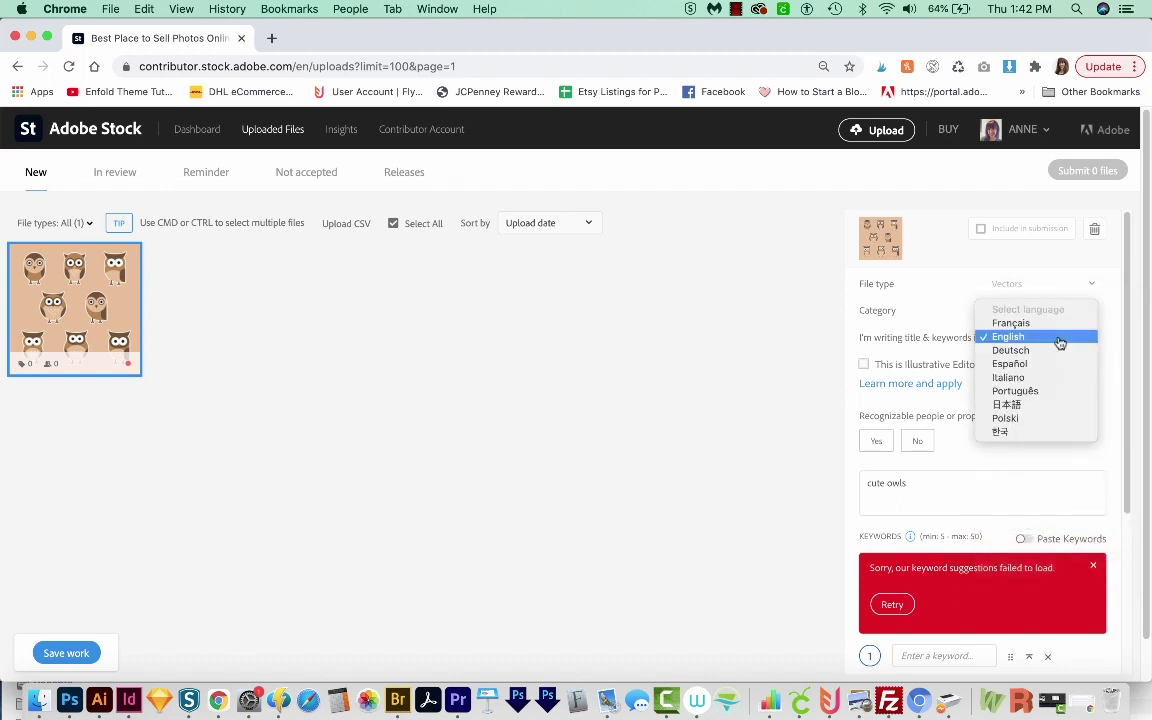
pyautogui.click(1059, 343)
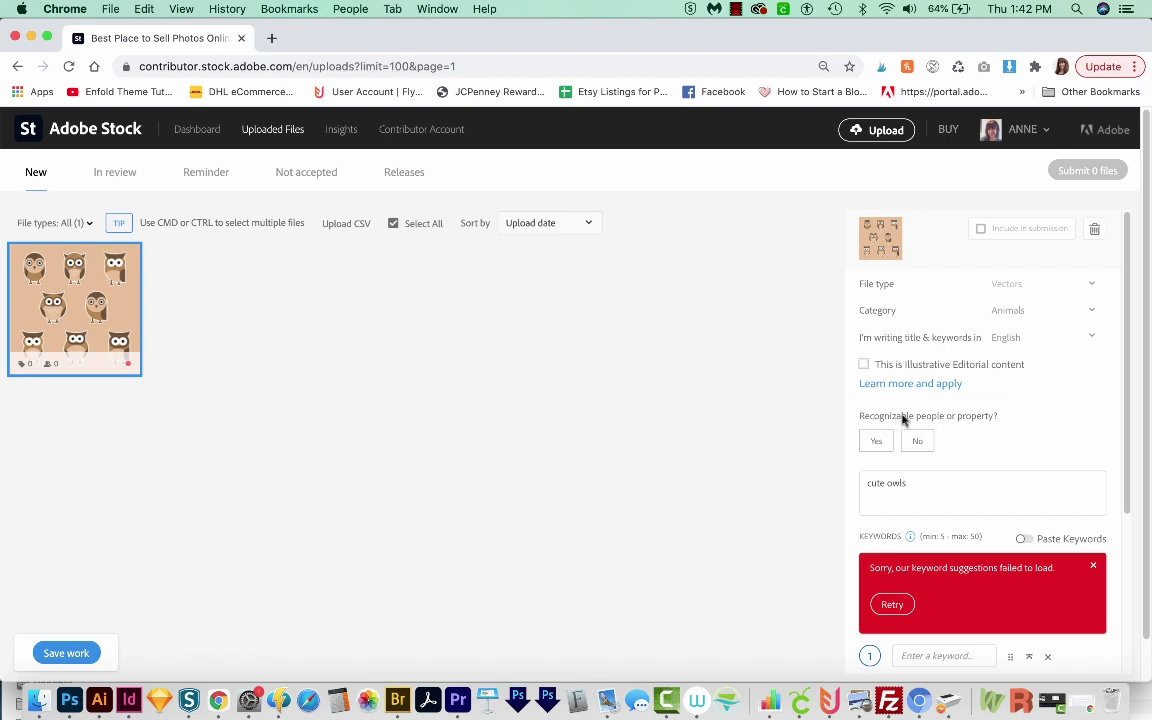
pyautogui.click(918, 443)
# Step: Replace the title 'cute owls' with 'Owls with cute faces and big eyes'
pyautogui.scroll(-1, 1140, 290)
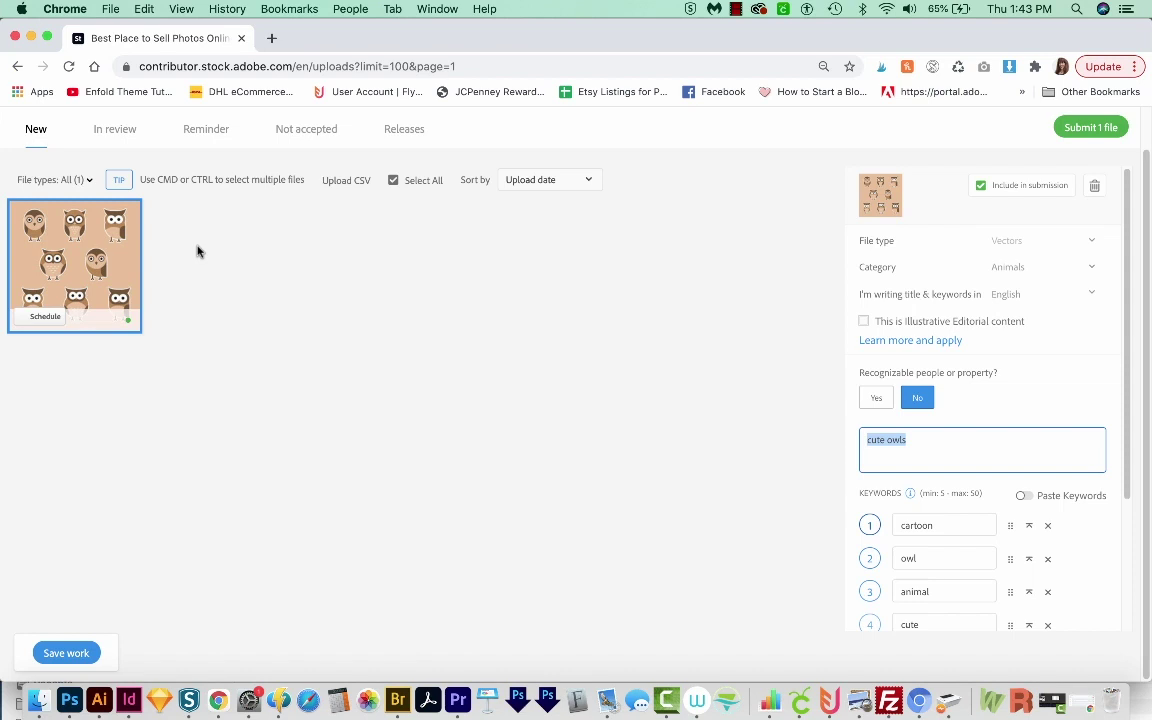
pyautogui.moveTo(91, 277)
pyautogui.write('Owls with')
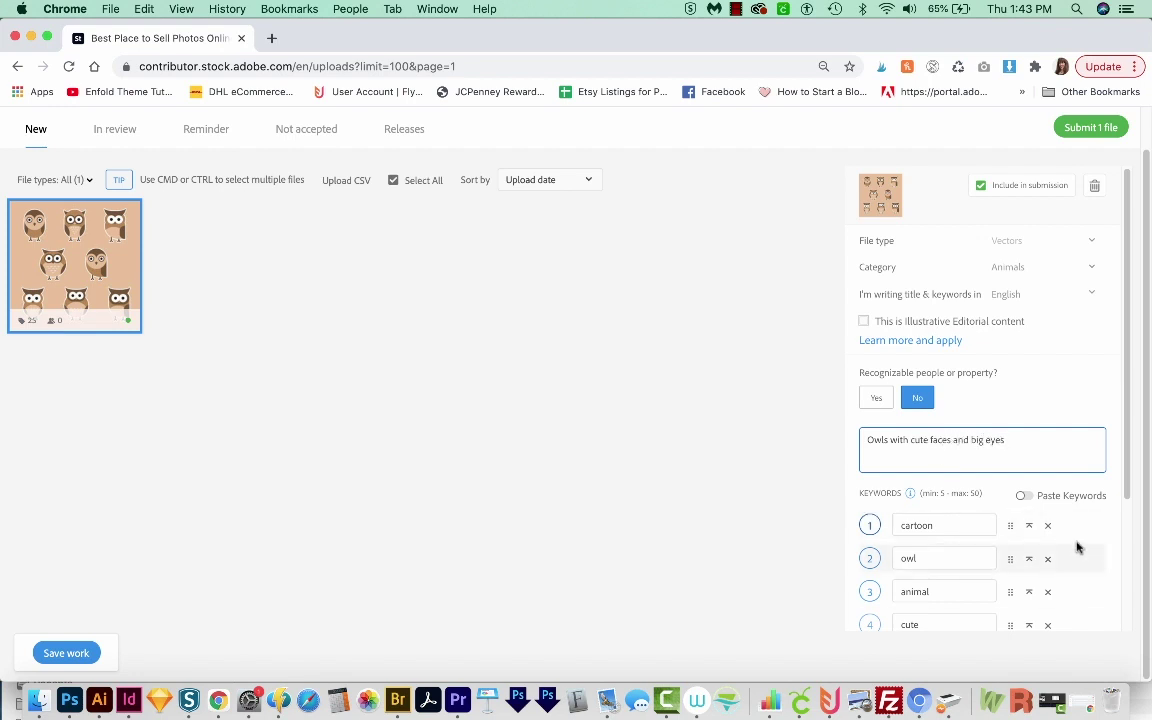
pyautogui.scroll(-5, 1105, 520)
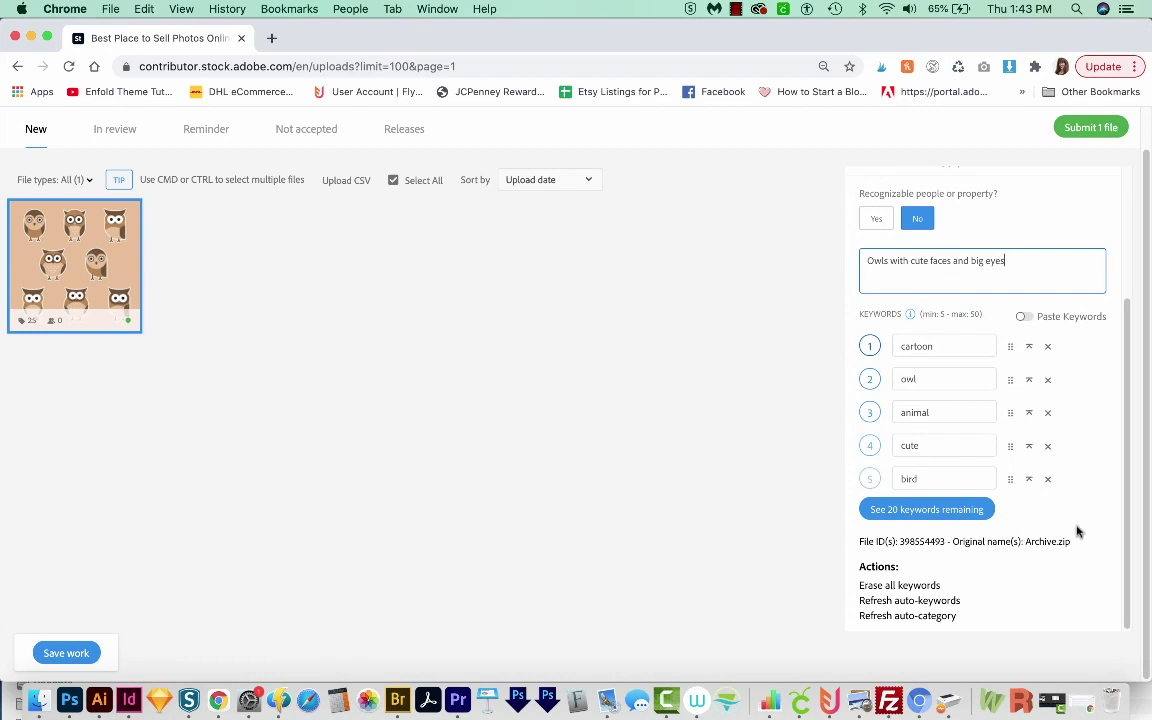
# Step: Reveal all keywords and drag owl and bird to the top of the list
pyautogui.click(930, 511)
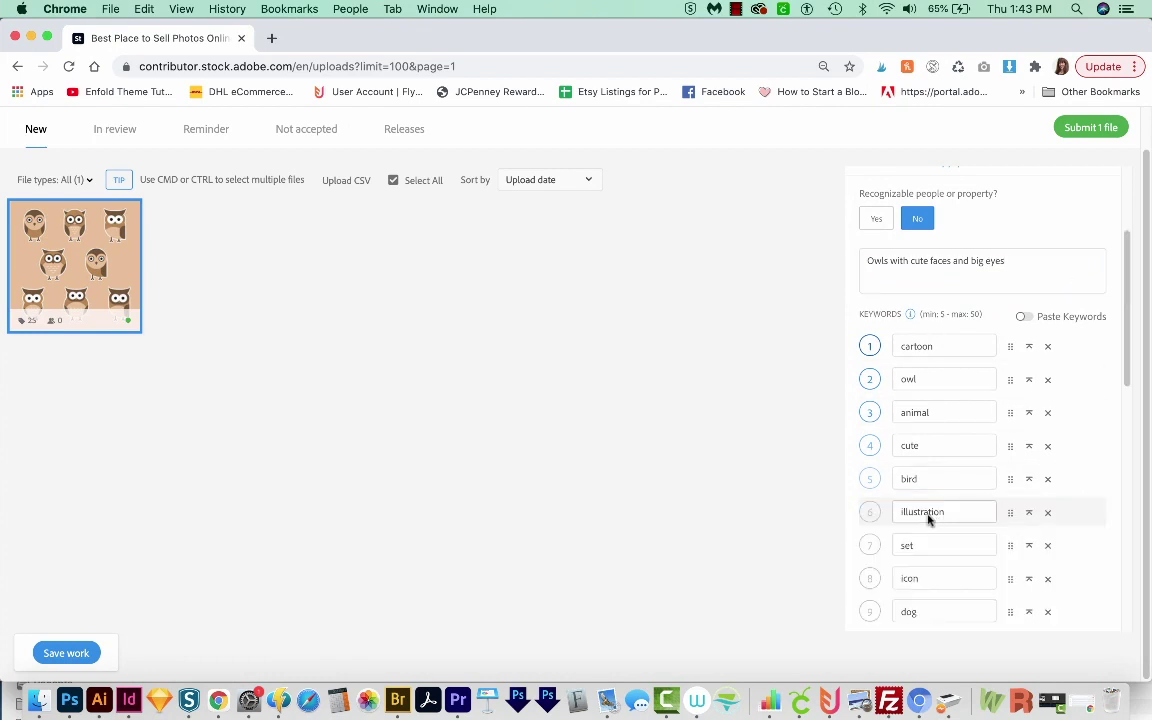
pyautogui.scroll(-3, 1105, 338)
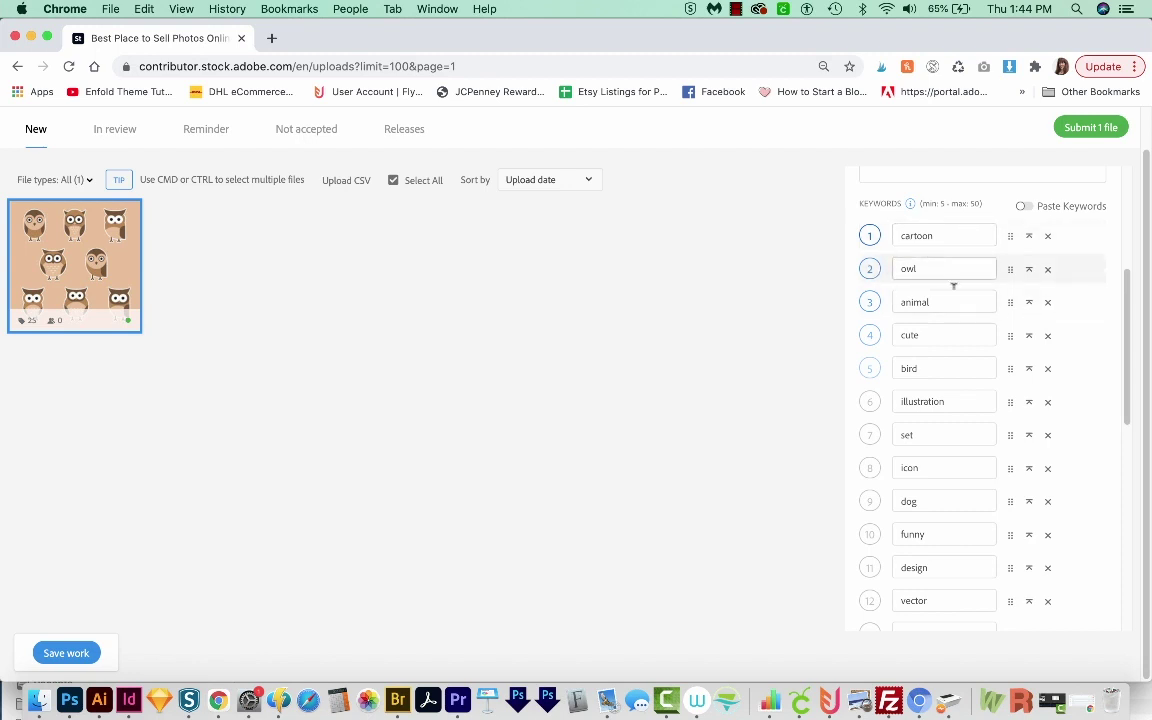
pyautogui.moveTo(1077, 282); pyautogui.dragTo(1083, 247)
pyautogui.moveTo(1066, 368); pyautogui.dragTo(1067, 268)
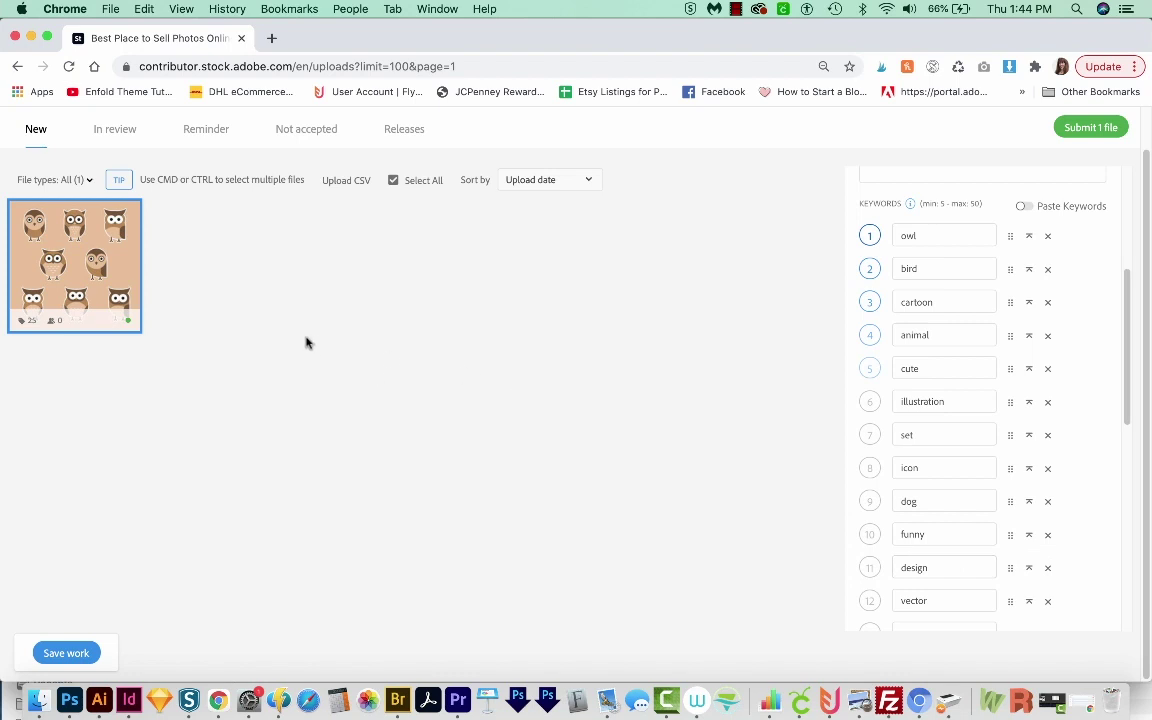
pyautogui.moveTo(58, 266)
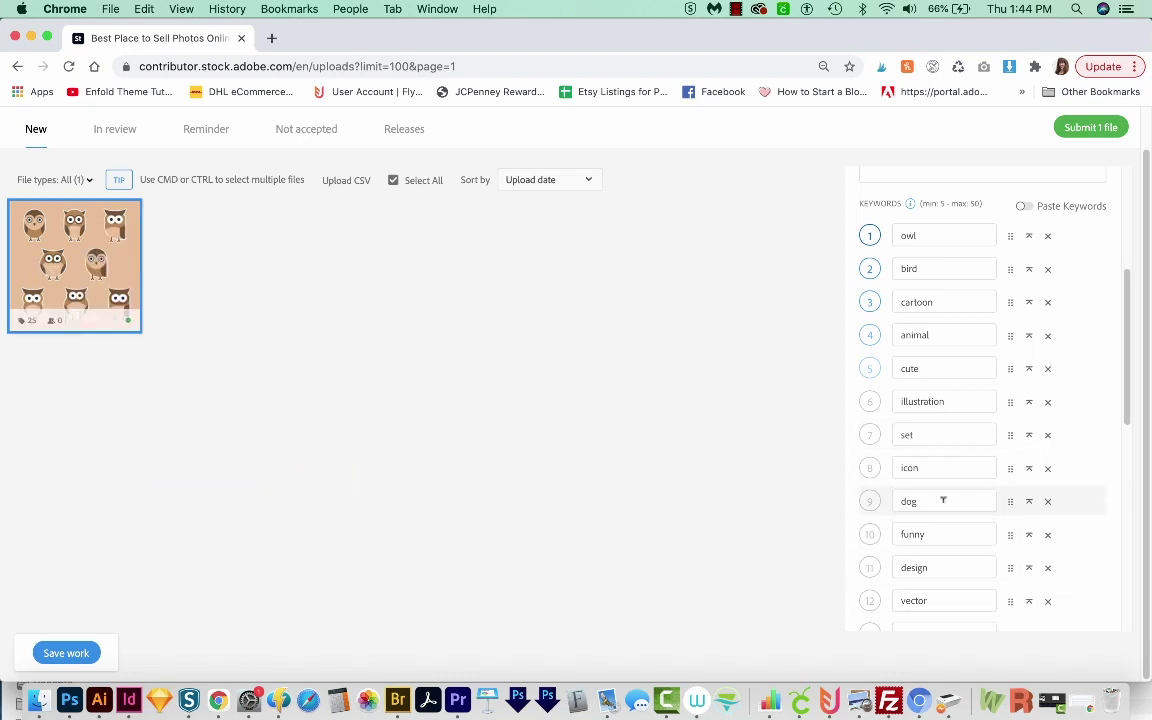
pyautogui.moveTo(1126, 283)
pyautogui.mouseDown()
pyautogui.moveTo(1131, 270)
pyautogui.moveTo(1128, 304)
pyautogui.mouseUp()
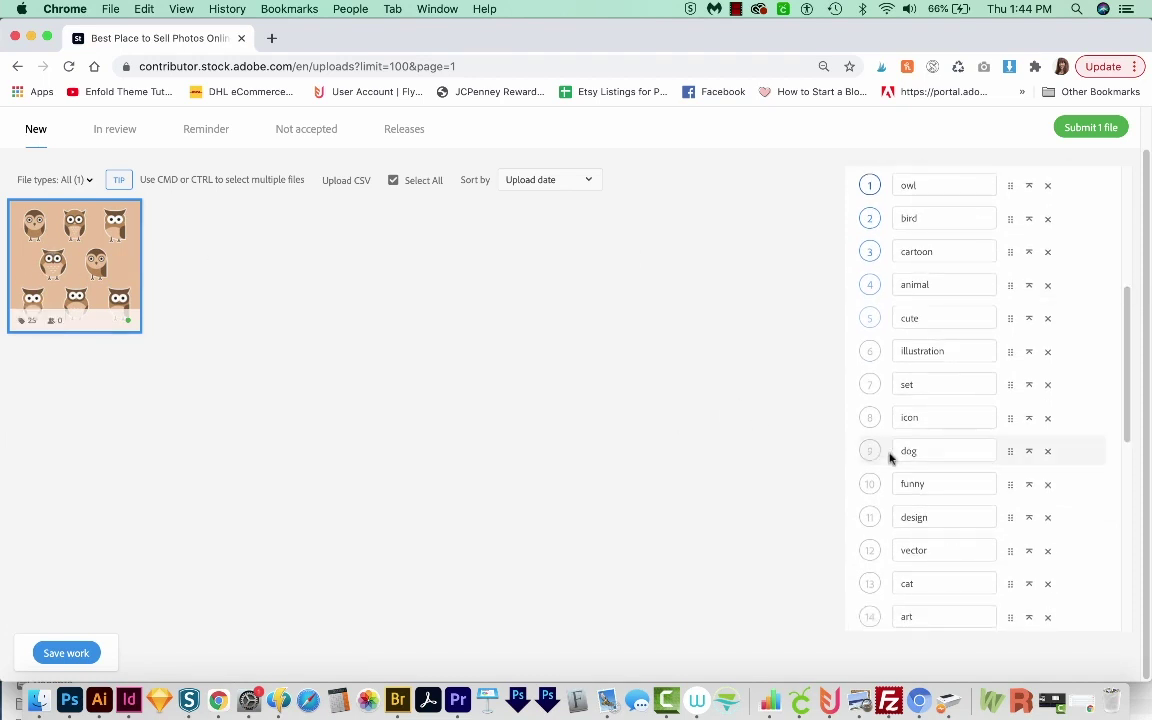
# Step: Remove the dog and cat keywords, leaving 23
pyautogui.click(1049, 454)
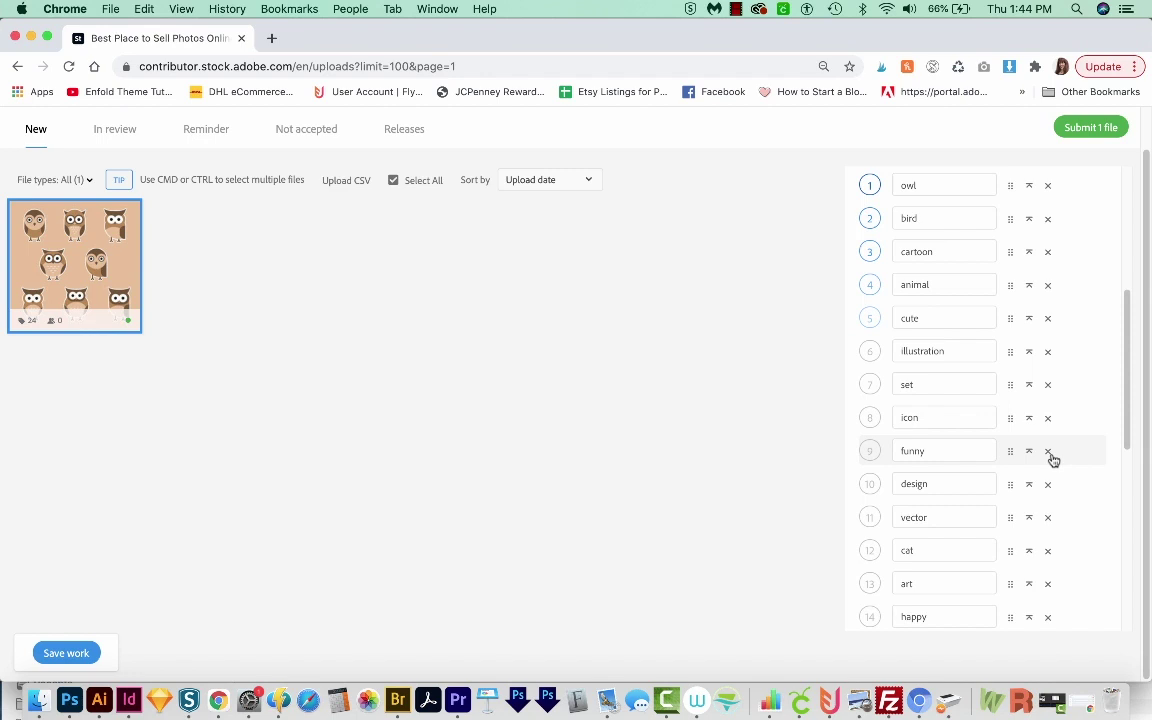
pyautogui.click(1048, 556)
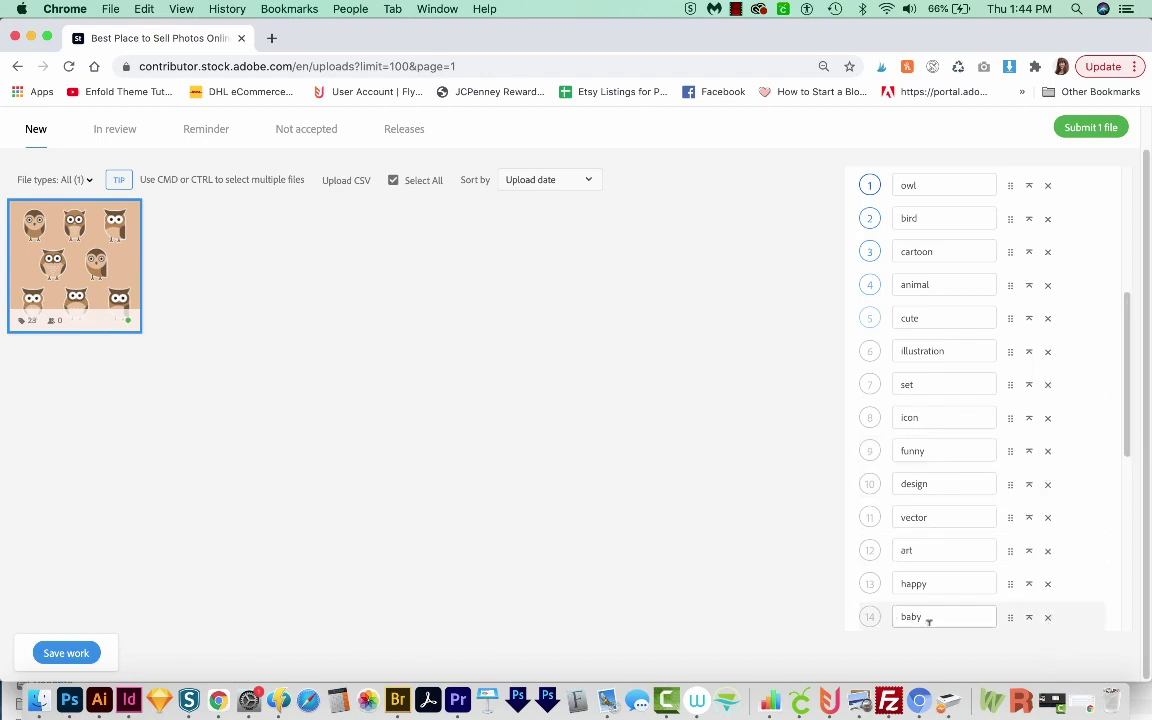
pyautogui.moveTo(50, 222)
pyautogui.scroll(-6, 1100, 420)
pyautogui.scroll(-3, 1089, 461)
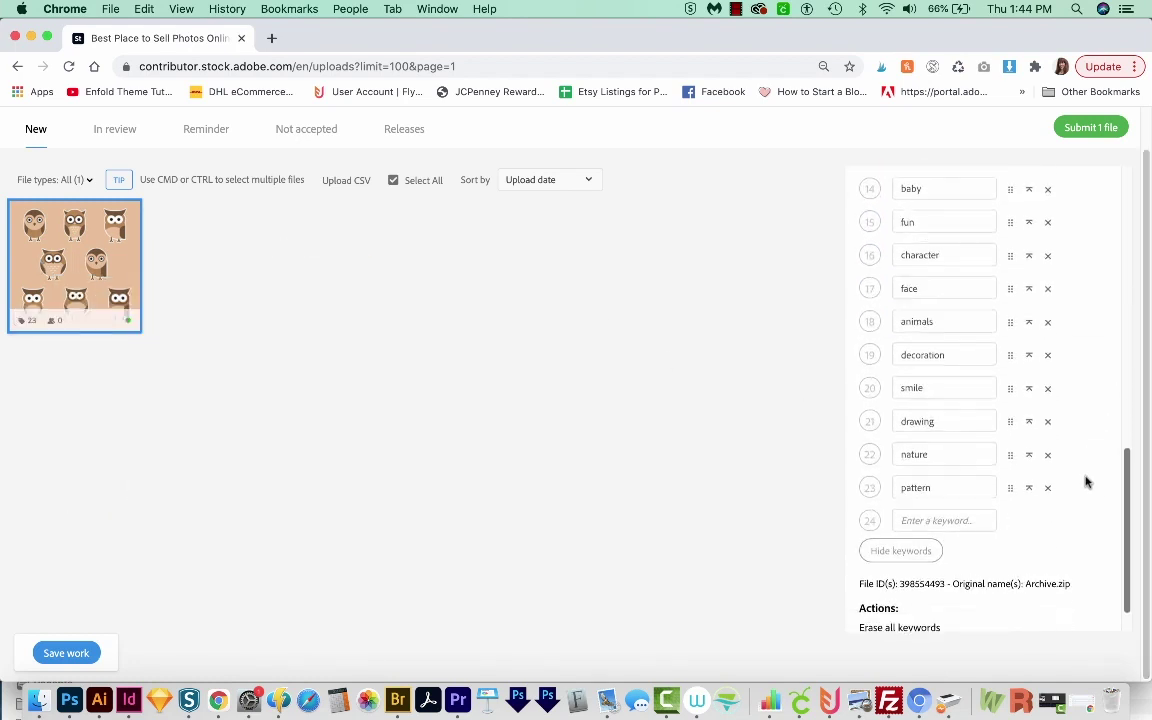
# Step: Scroll the panel to the top, choose Submit 1 file, then close the Submit 1 item dialog
pyautogui.click(956, 478)
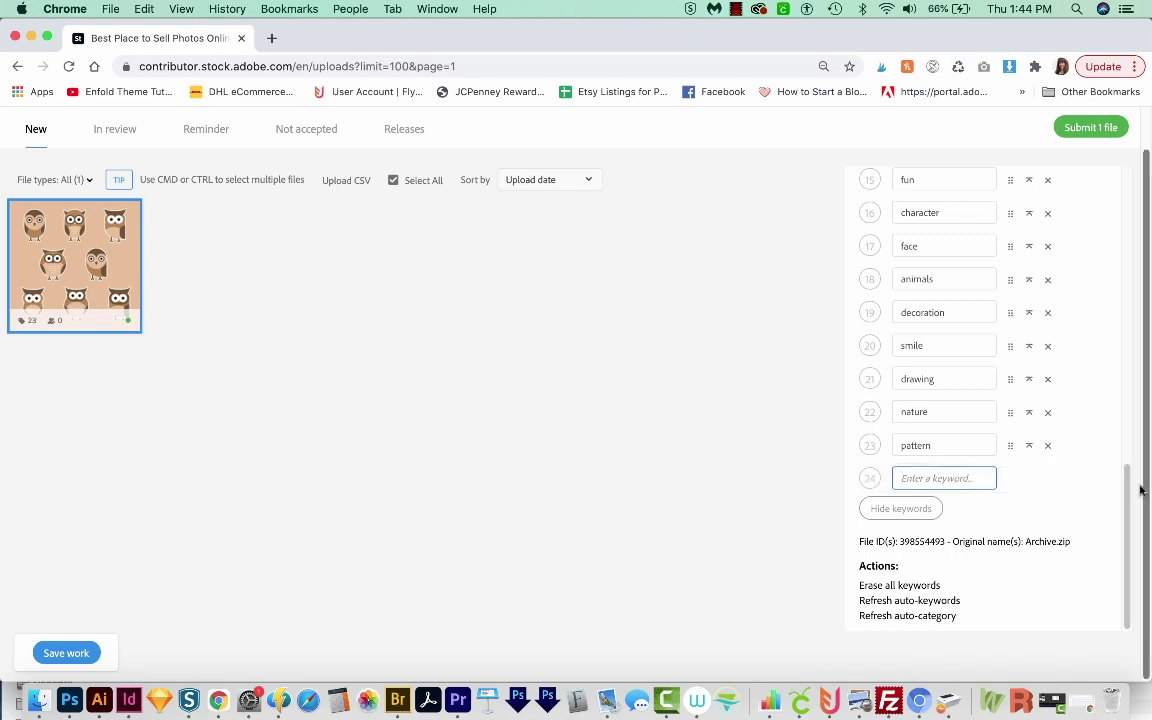
pyautogui.moveTo(1132, 506); pyautogui.dragTo(1148, 122)
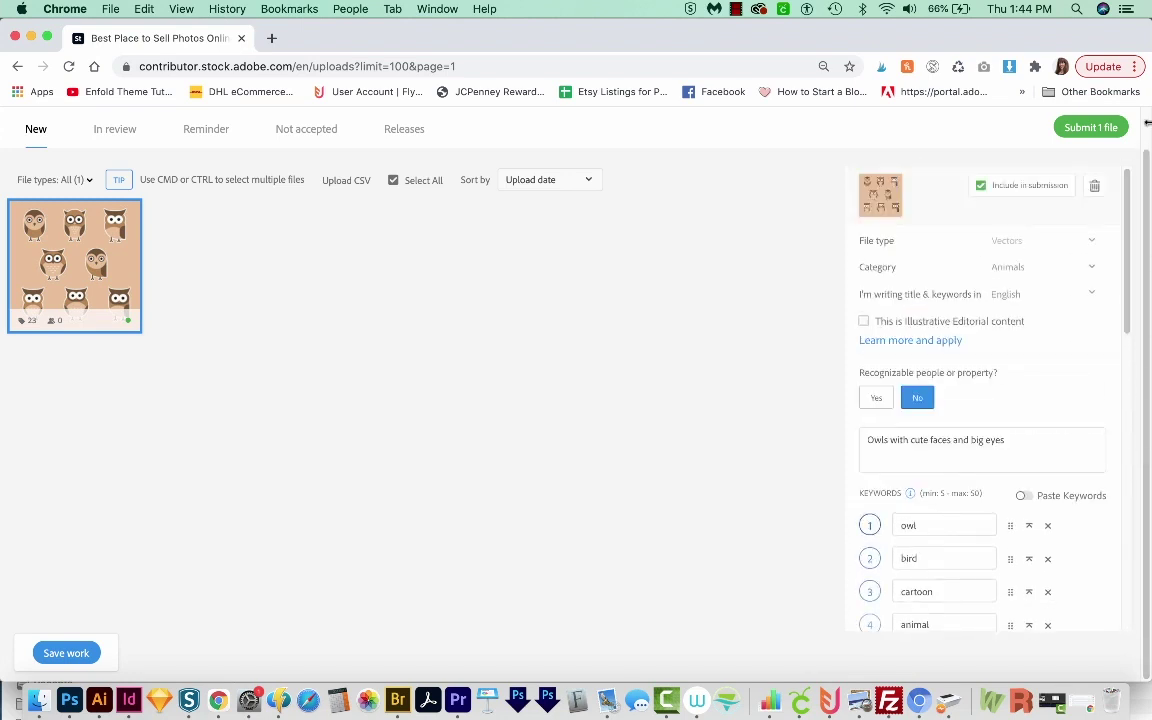
pyautogui.click(1097, 130)
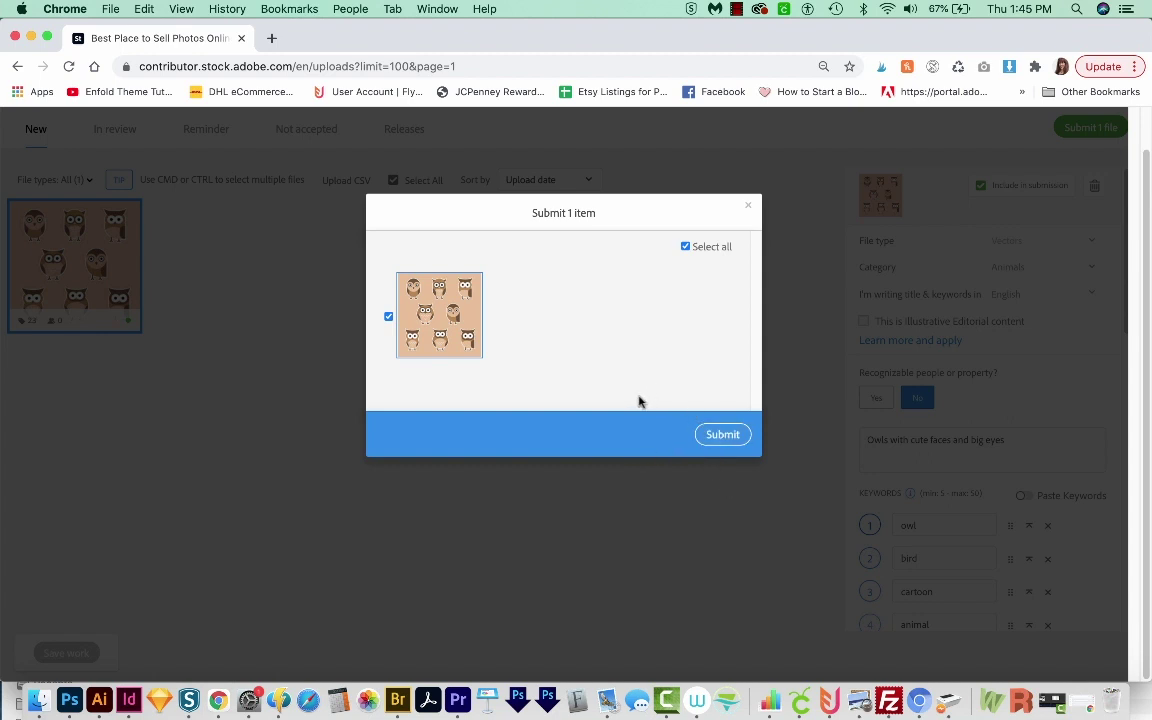
pyautogui.click(649, 465)
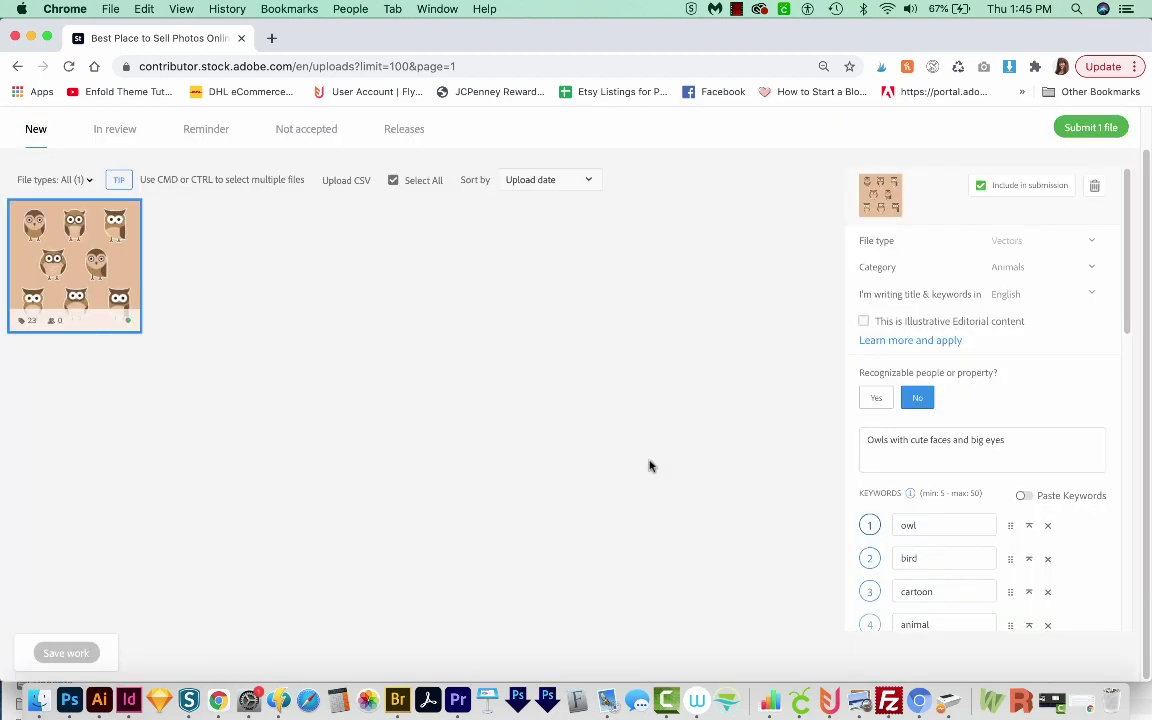